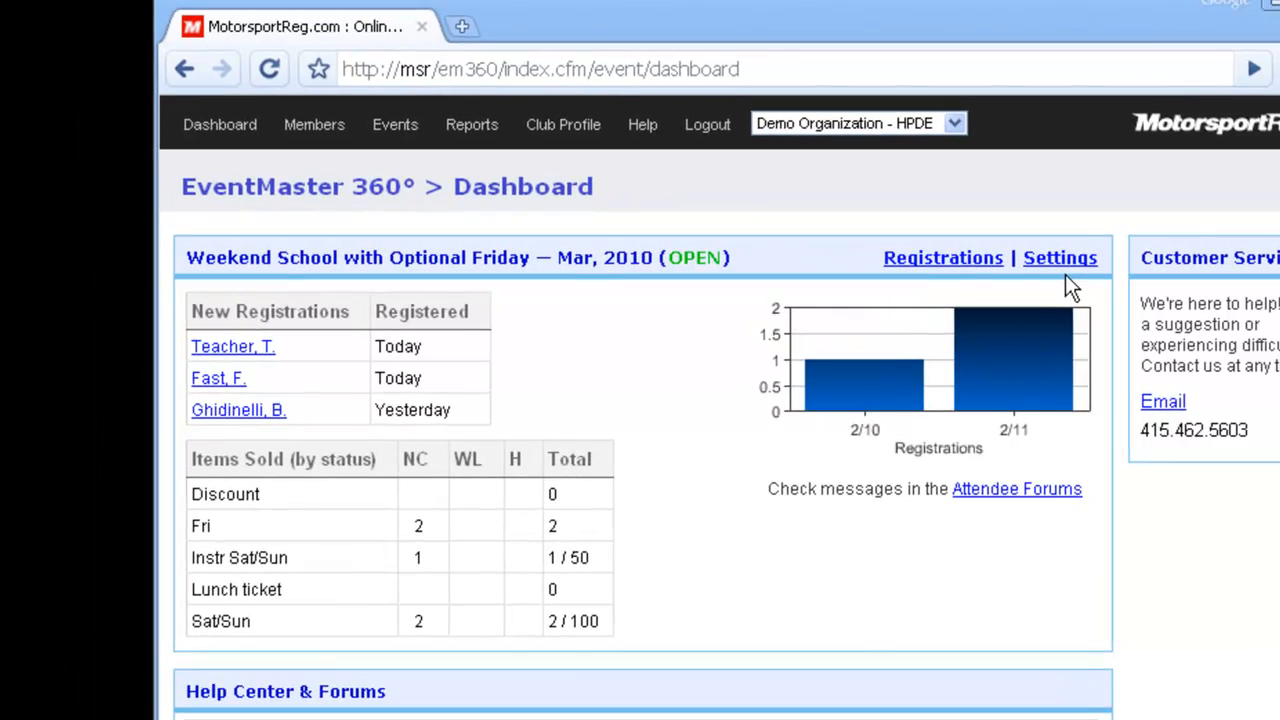
Step: Open the Weekend School with Optional Friday event's basic settings and review its fields, including the available track/venue choices
mouse_move(615, 377)
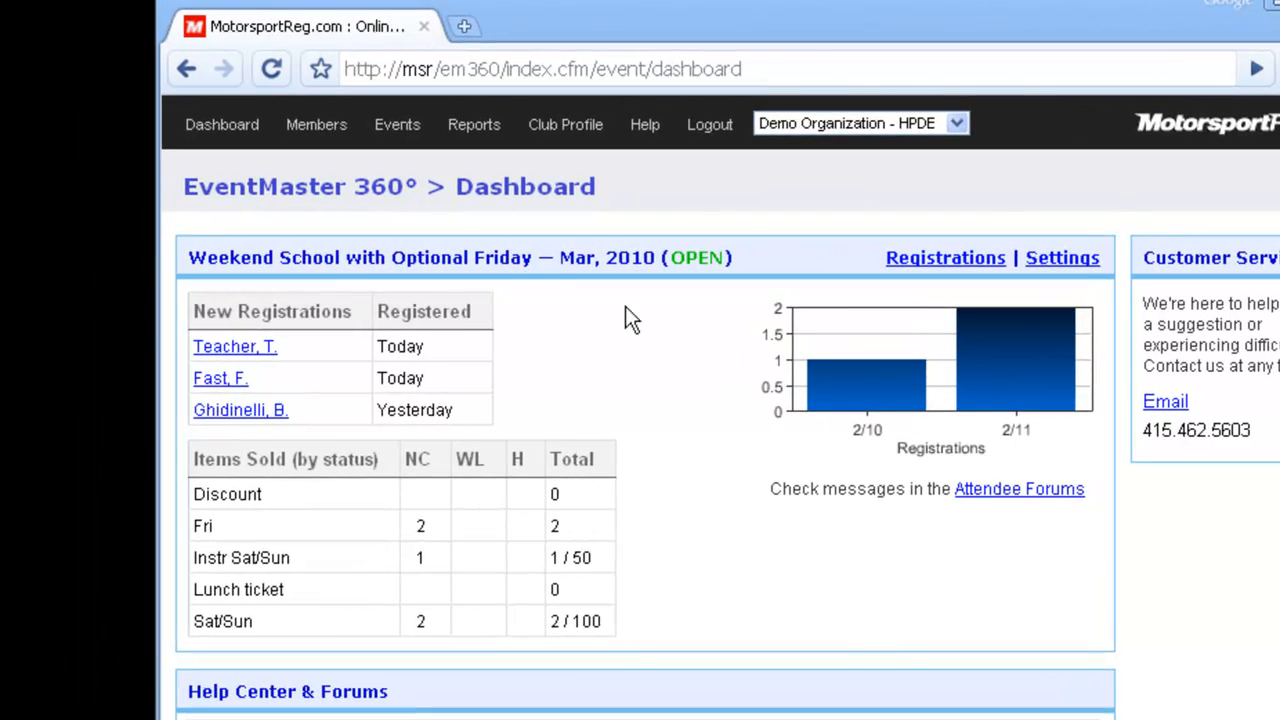
click(390, 138)
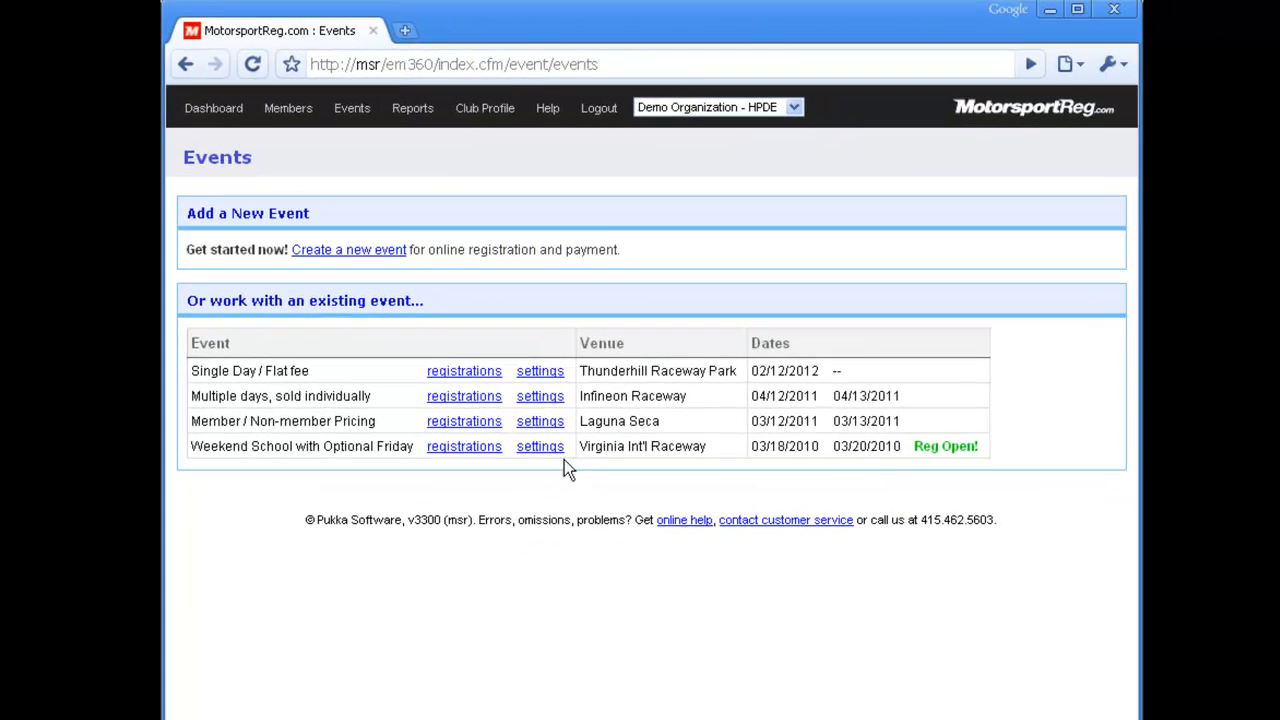
double_click(642, 556)
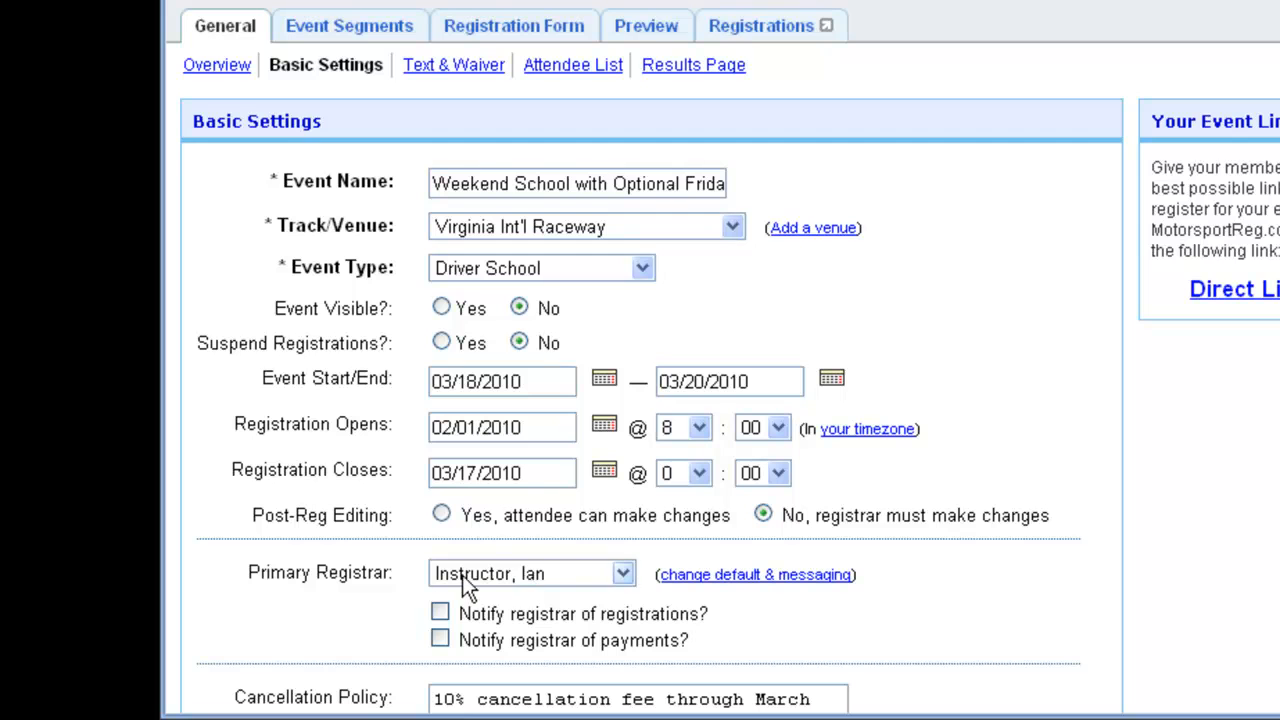
scroll(405, 615, down, 3)
scroll(405, 615, down, 1)
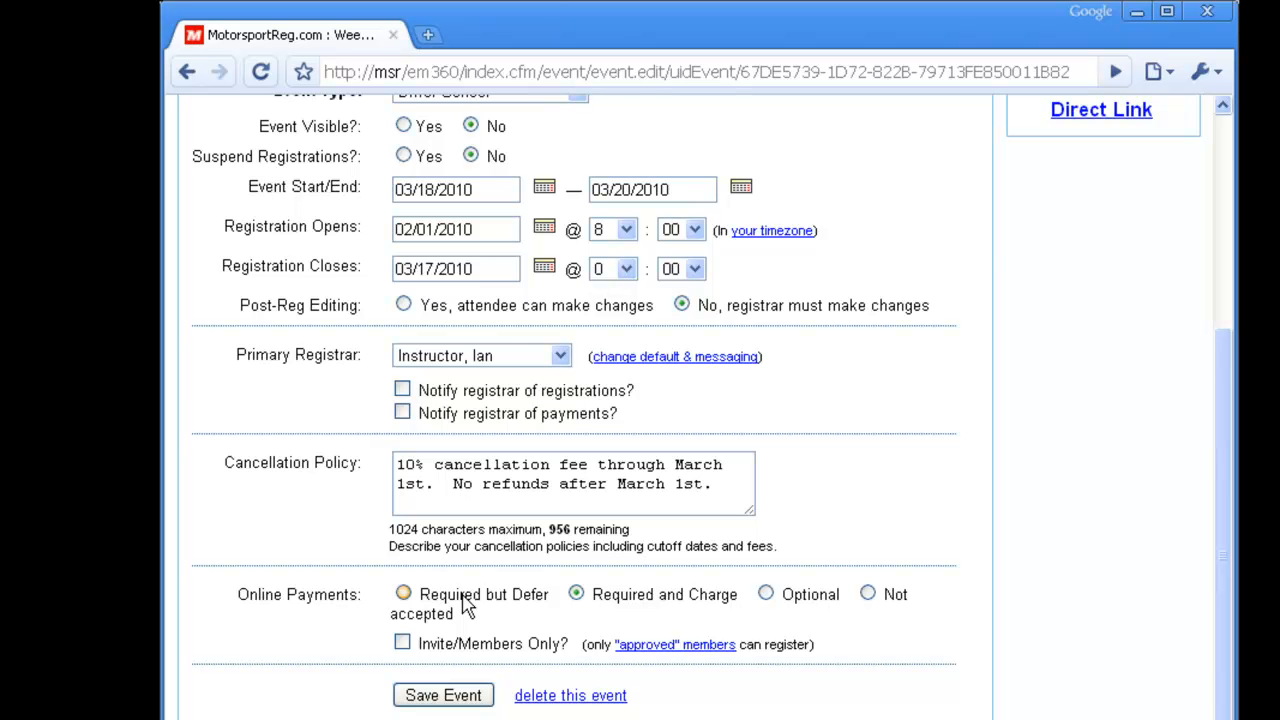
scroll(465, 605, up, 5)
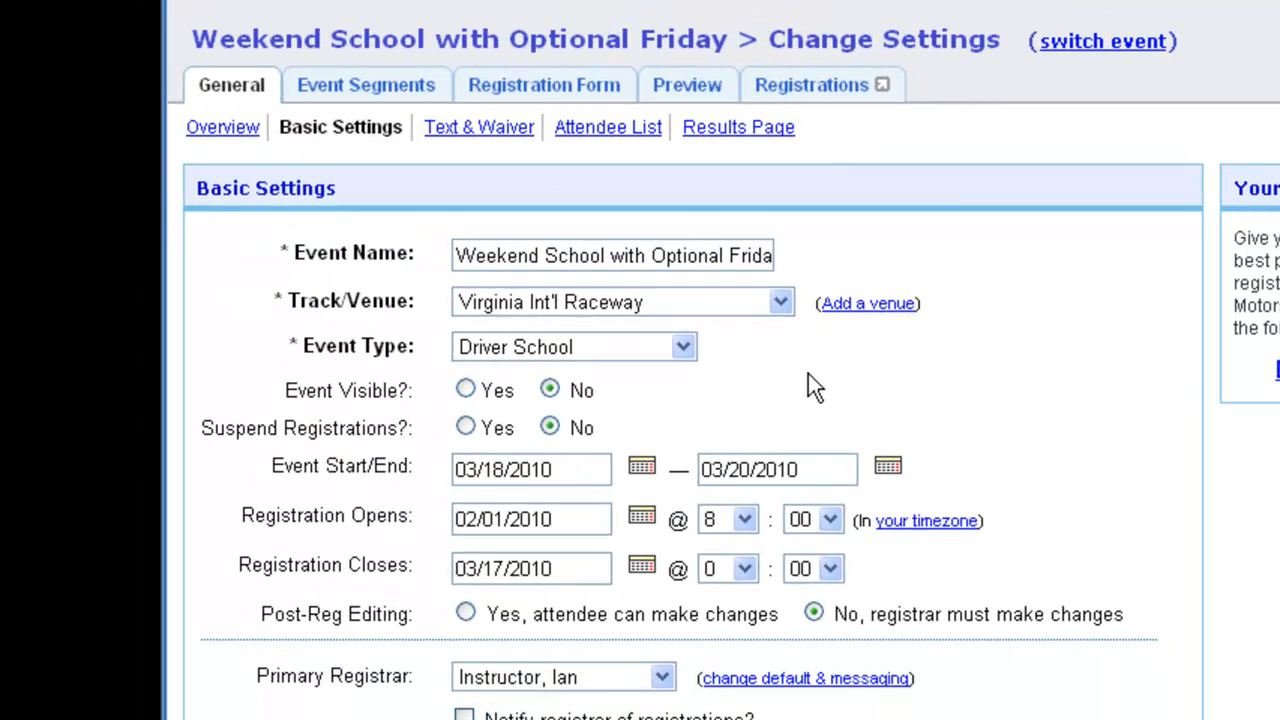
click(780, 304)
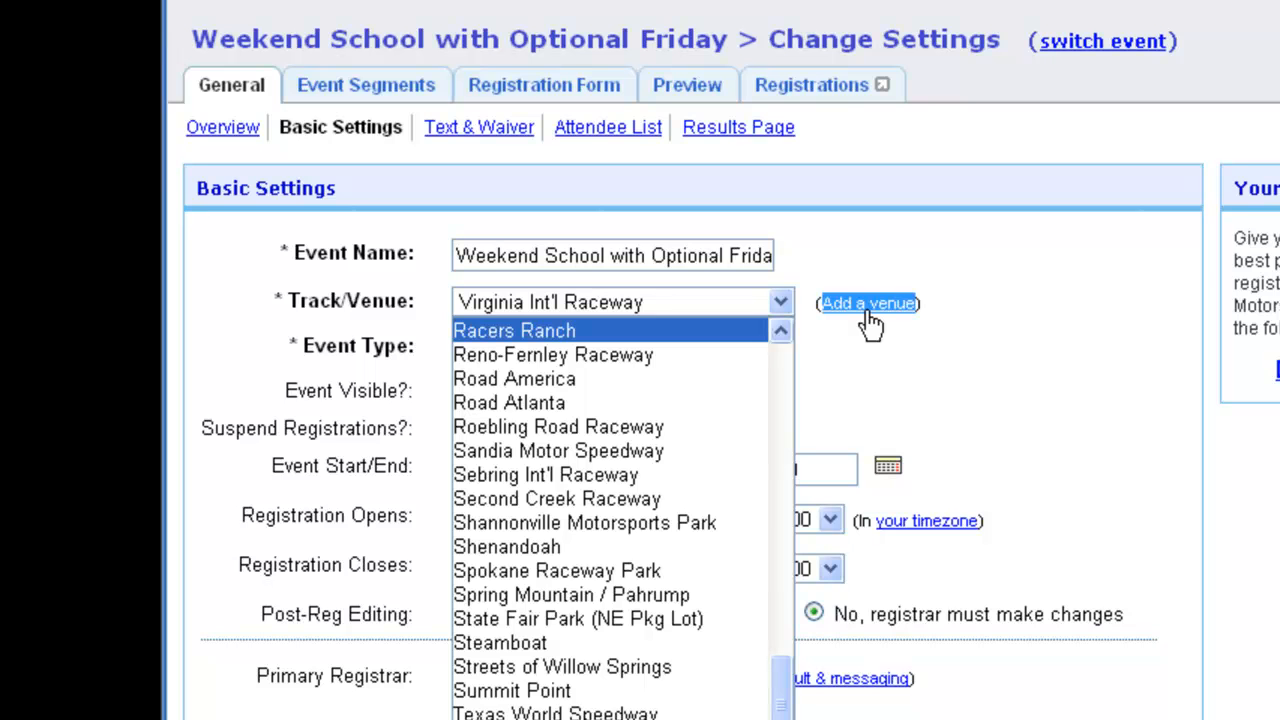
click(837, 259)
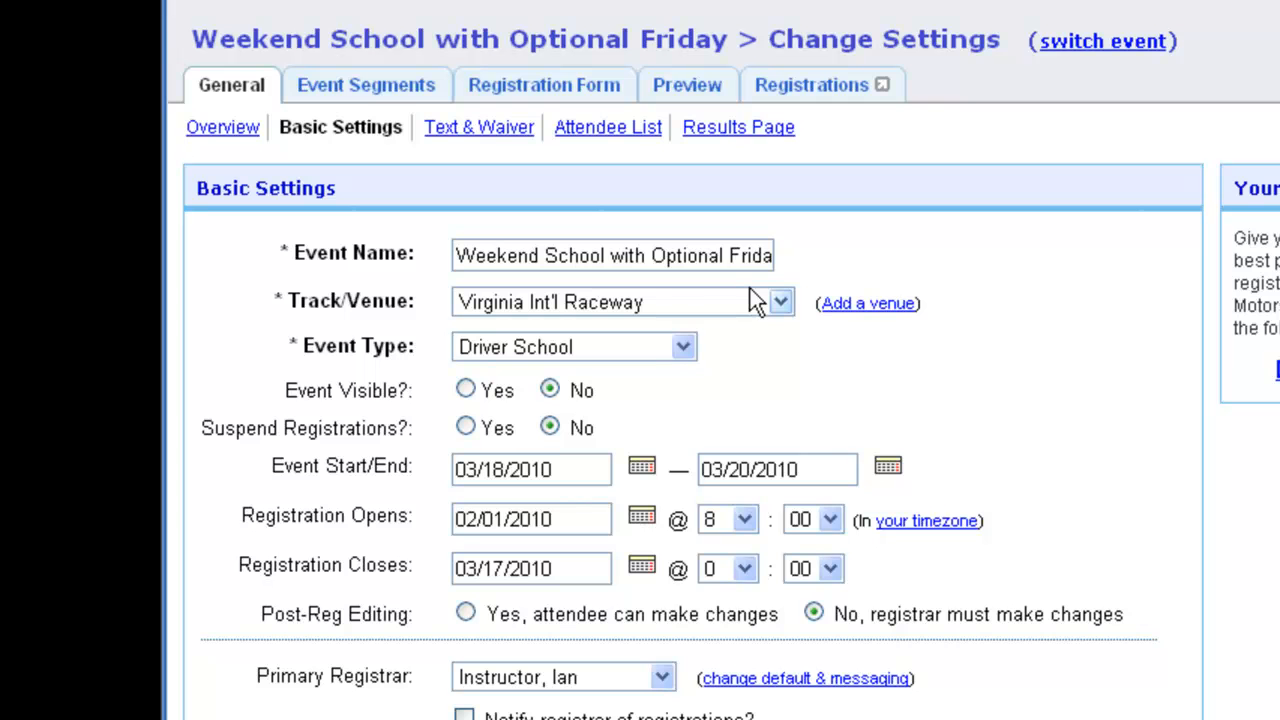
Step: Open the event's Text & Waiver page and inspect the HTML source of the Advertisement text
click(468, 145)
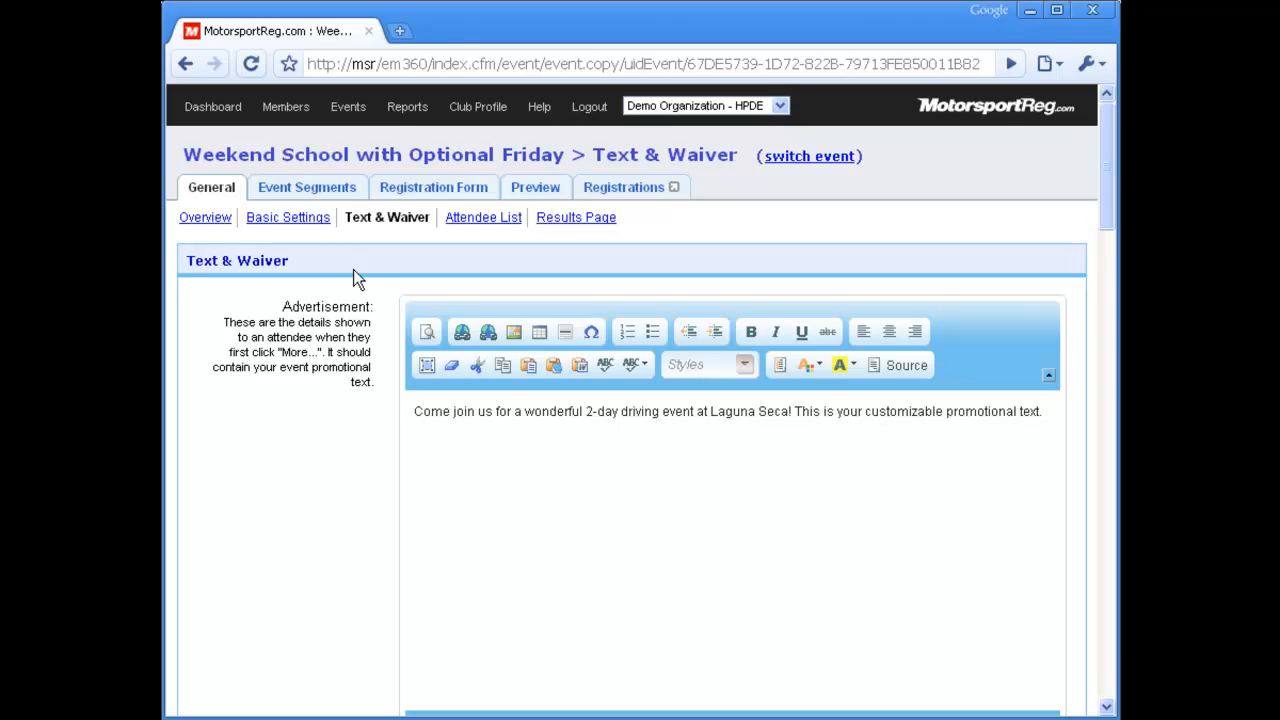
scroll(320, 323, down, 2)
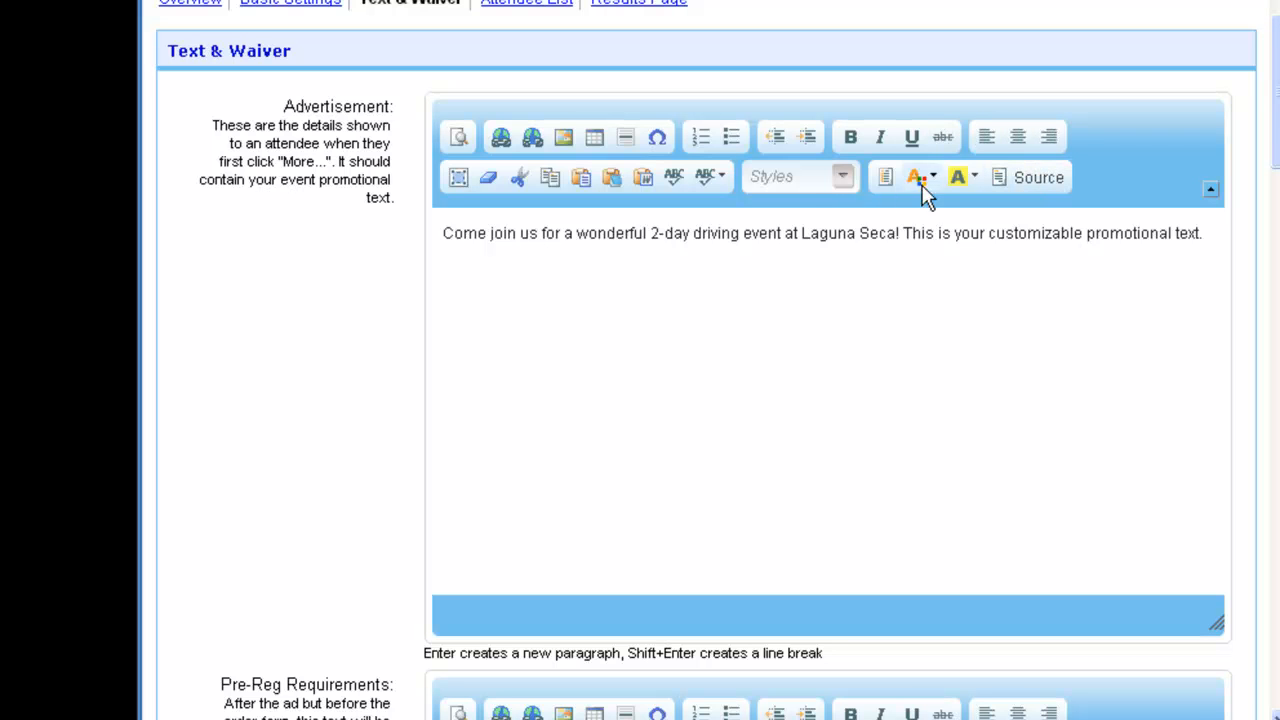
click(488, 294)
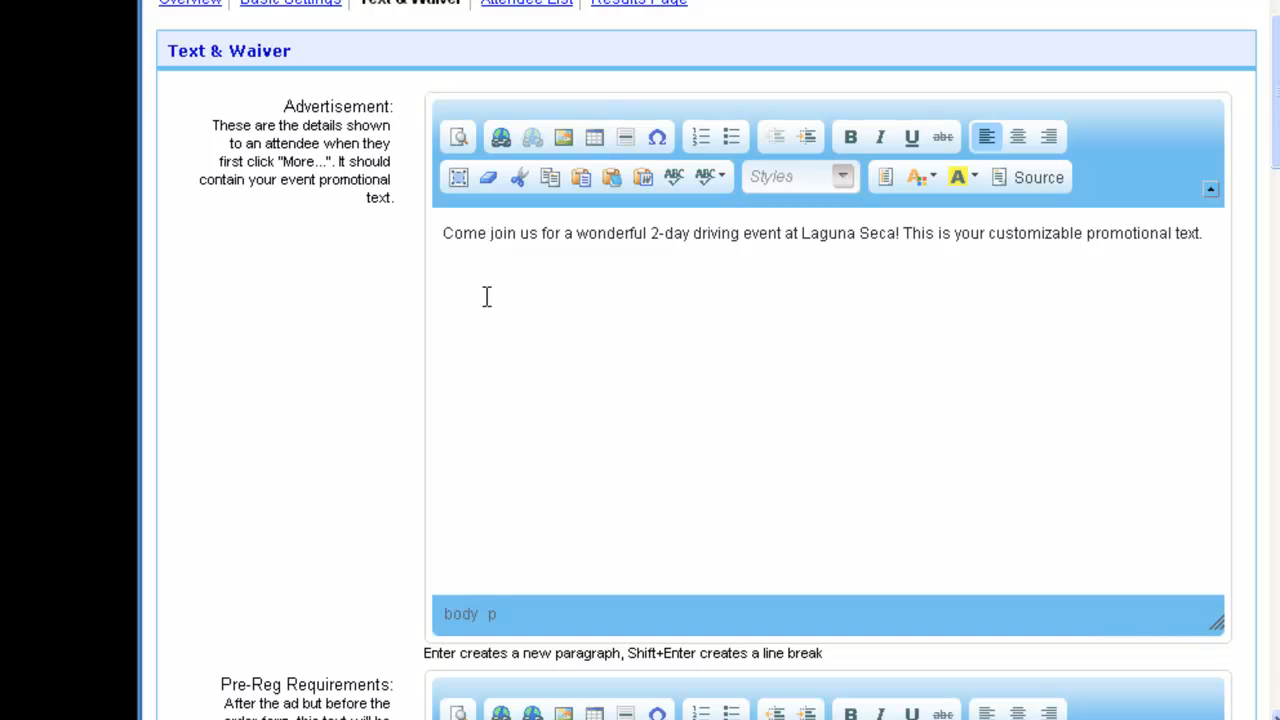
click(486, 296)
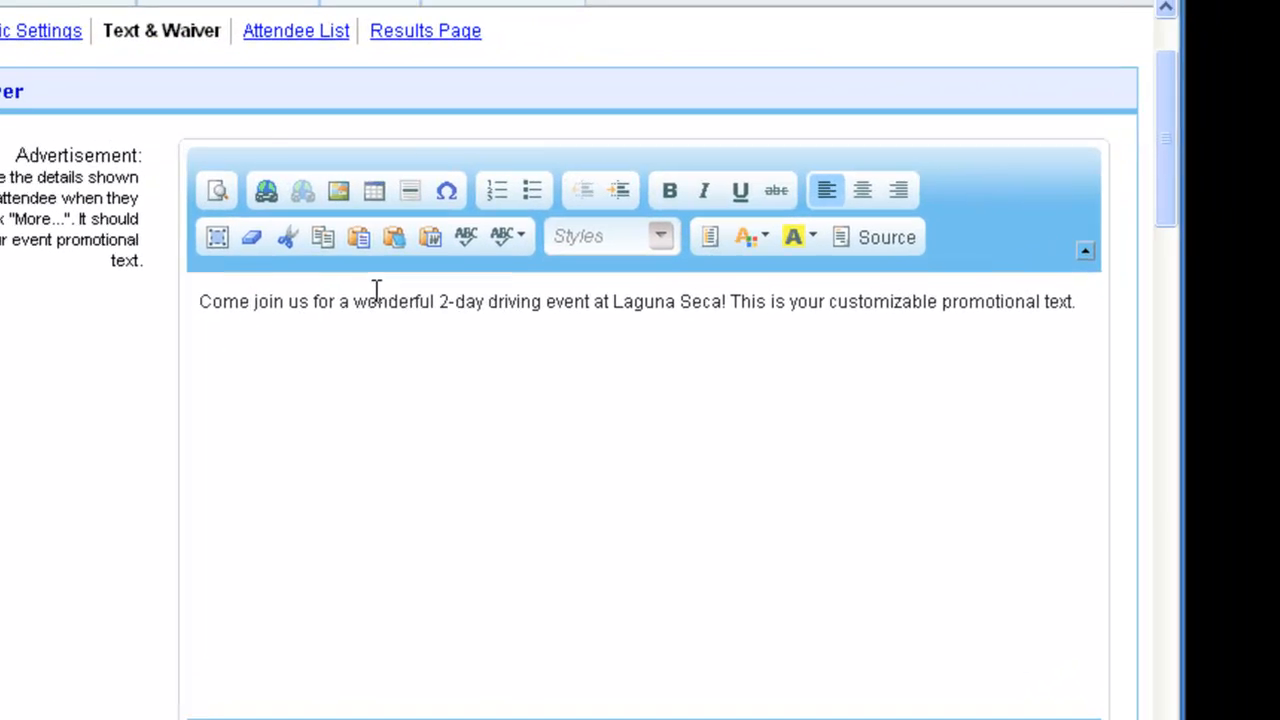
click(871, 243)
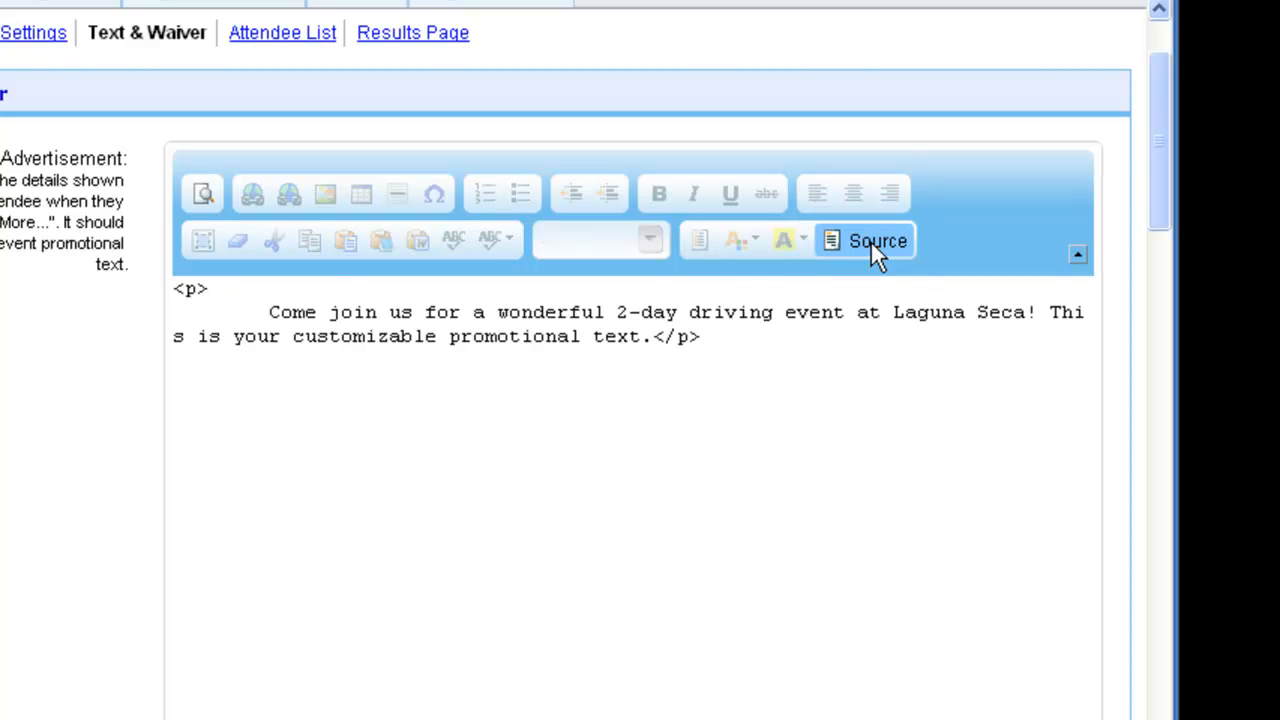
click(872, 243)
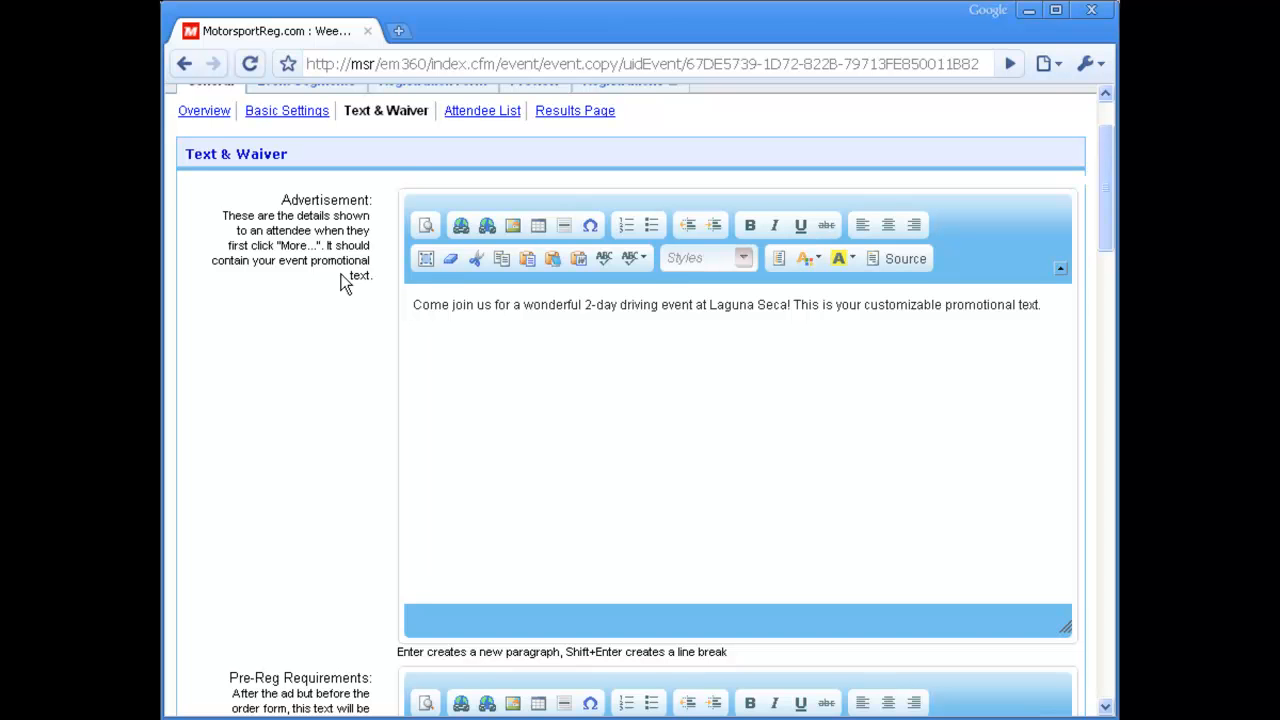
Step: Review the pre-registration requirements, waiver, offline payment instructions, confirmation and email confirmation texts
scroll(340, 283, down, 5)
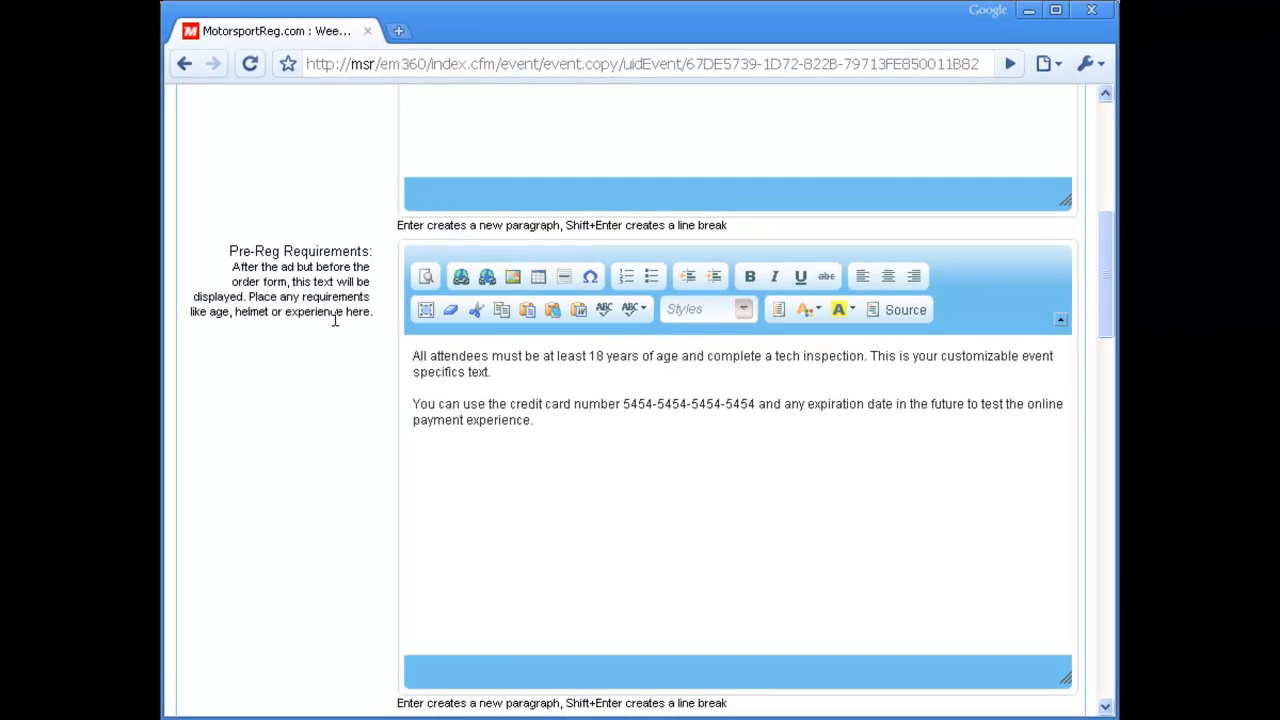
scroll(335, 320, down, 5)
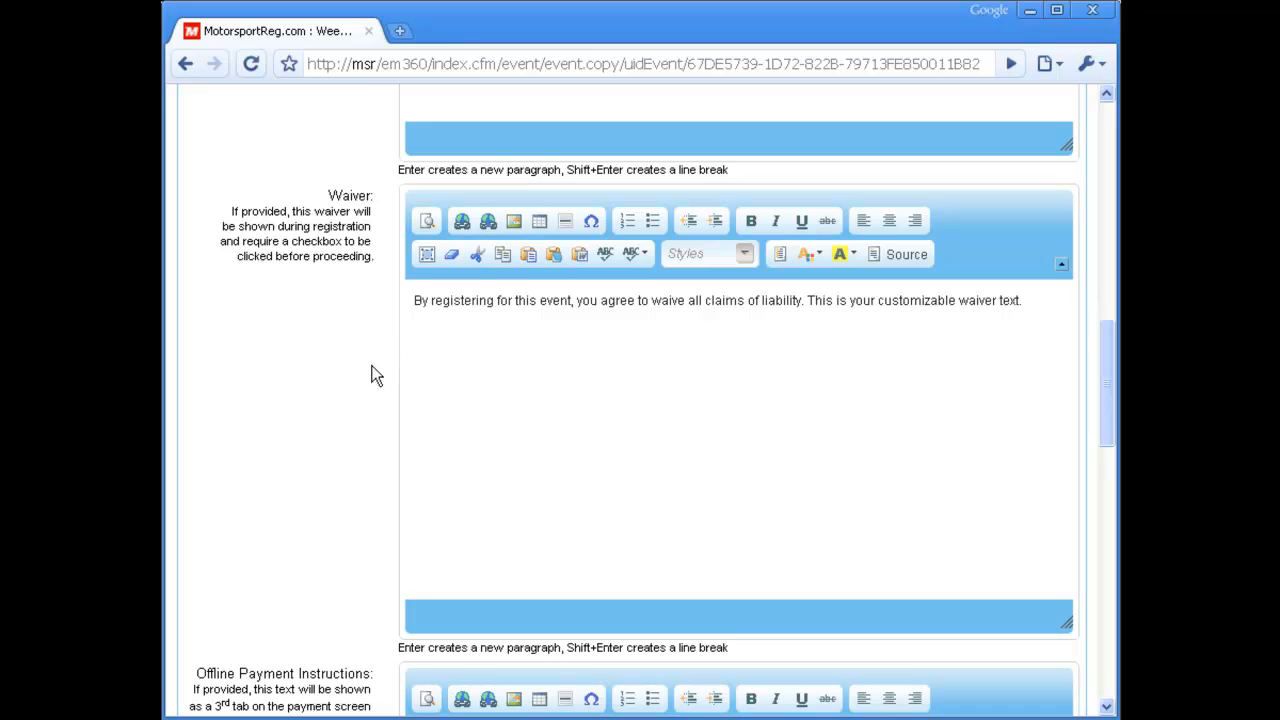
scroll(337, 403, down, 3)
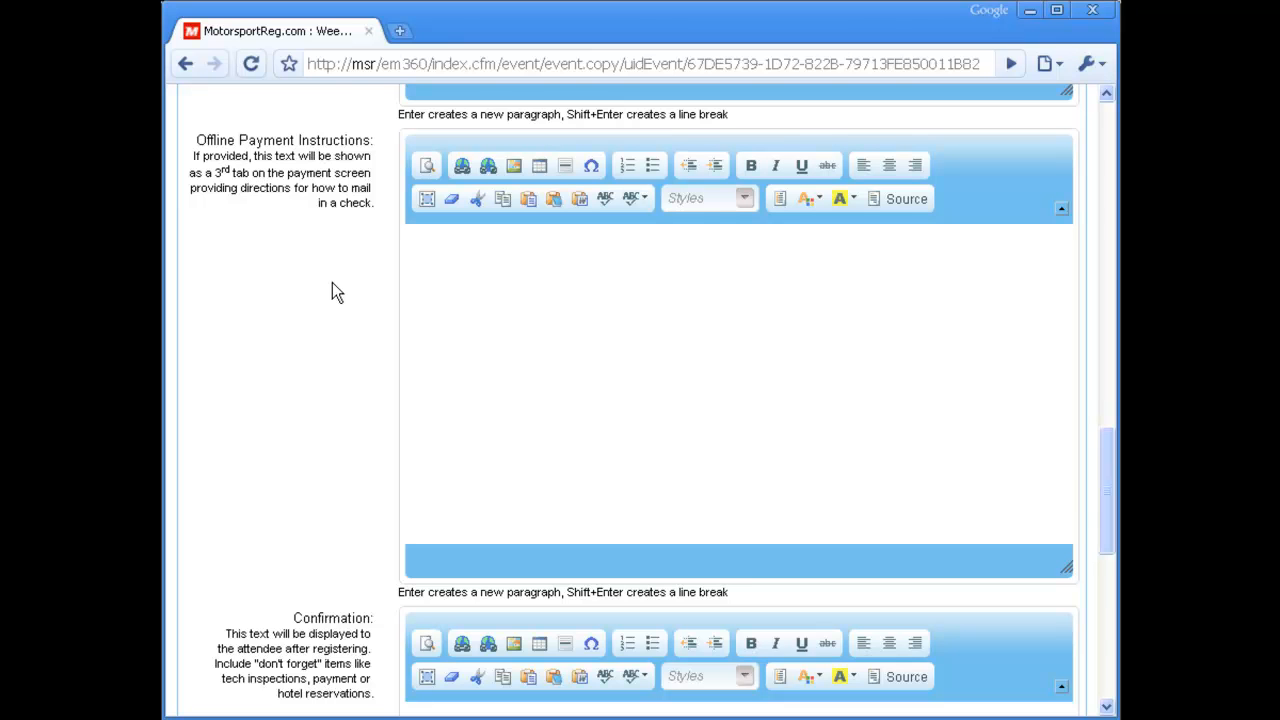
scroll(332, 282, down, 5)
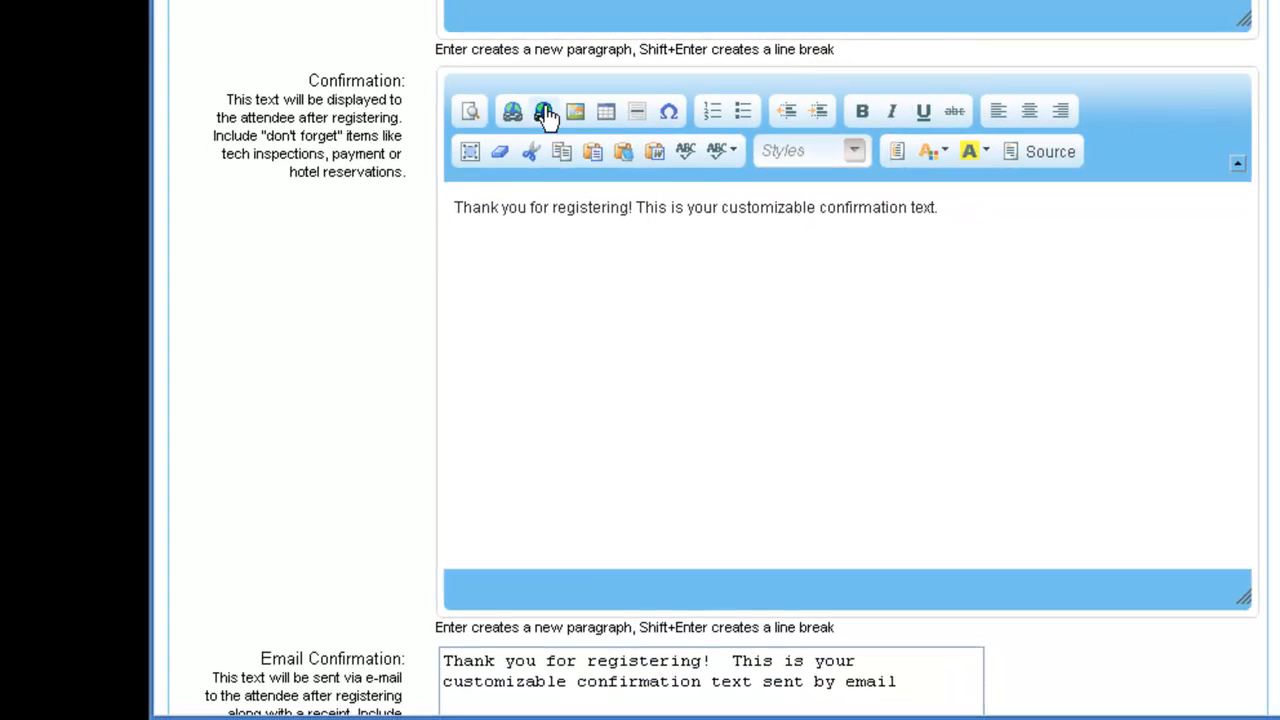
scroll(310, 210, down, 3)
scroll(312, 240, down, 4)
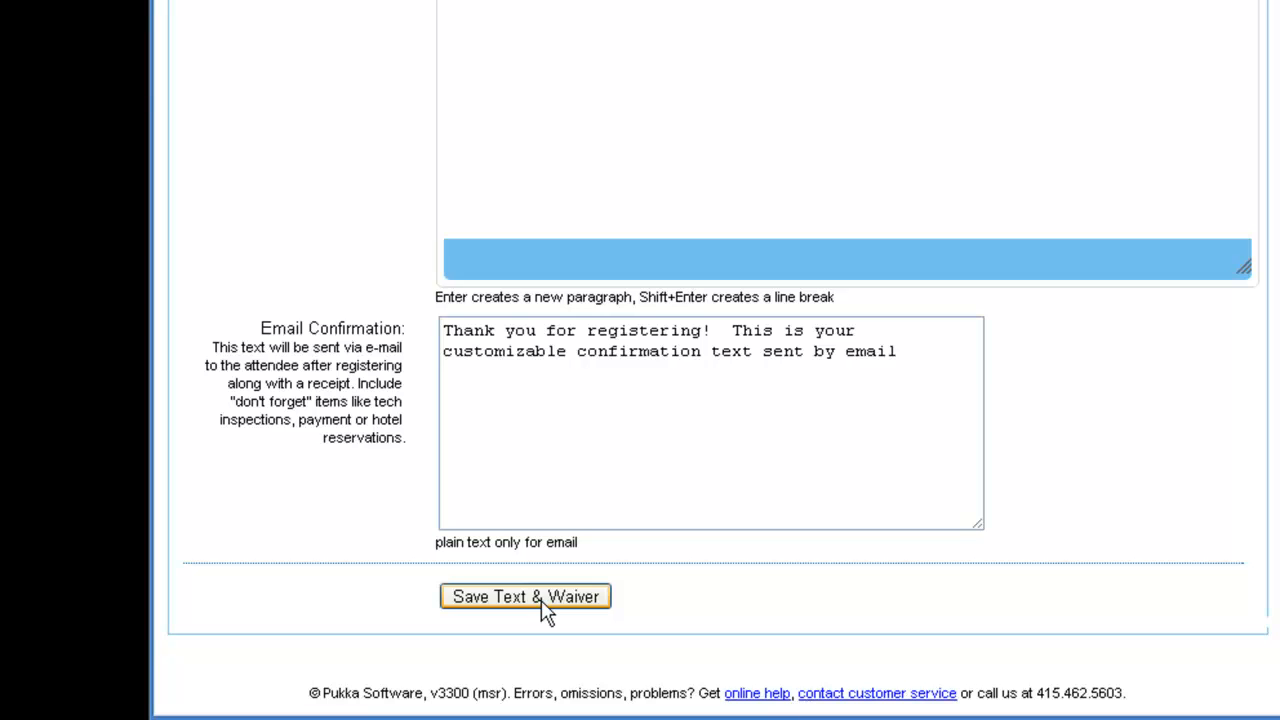
click(495, 597)
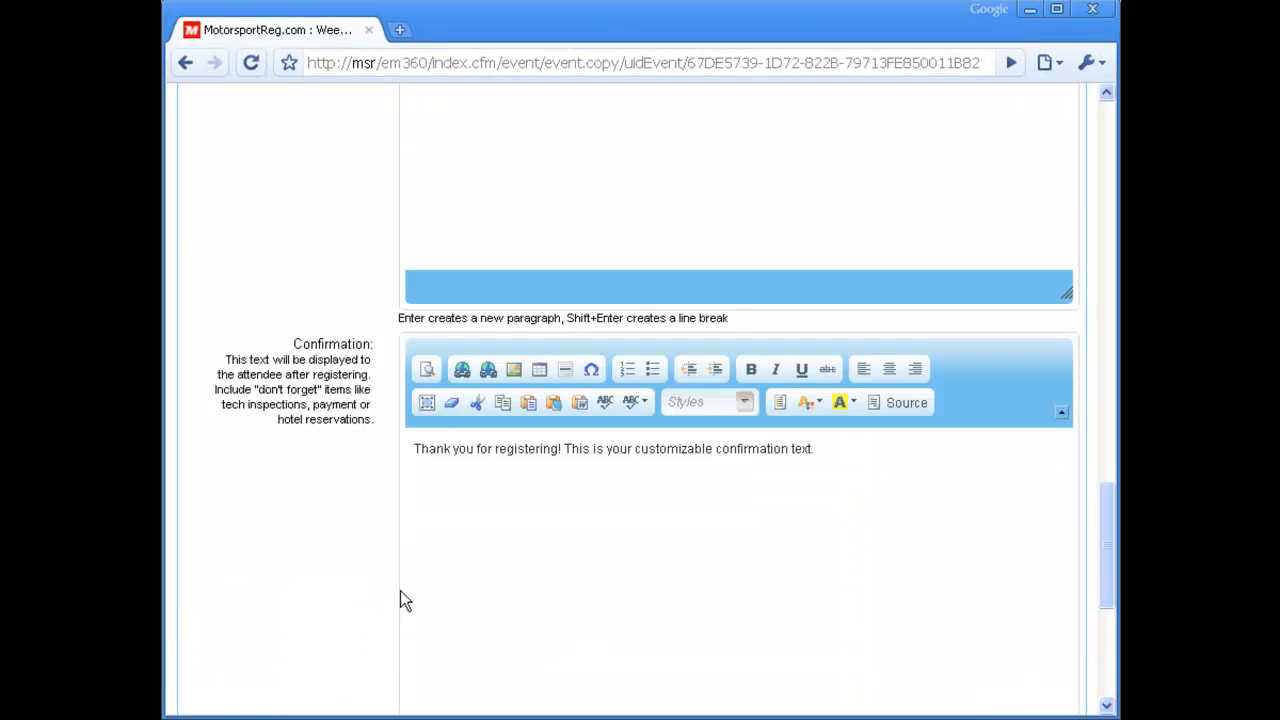
scroll(374, 551, up, 15)
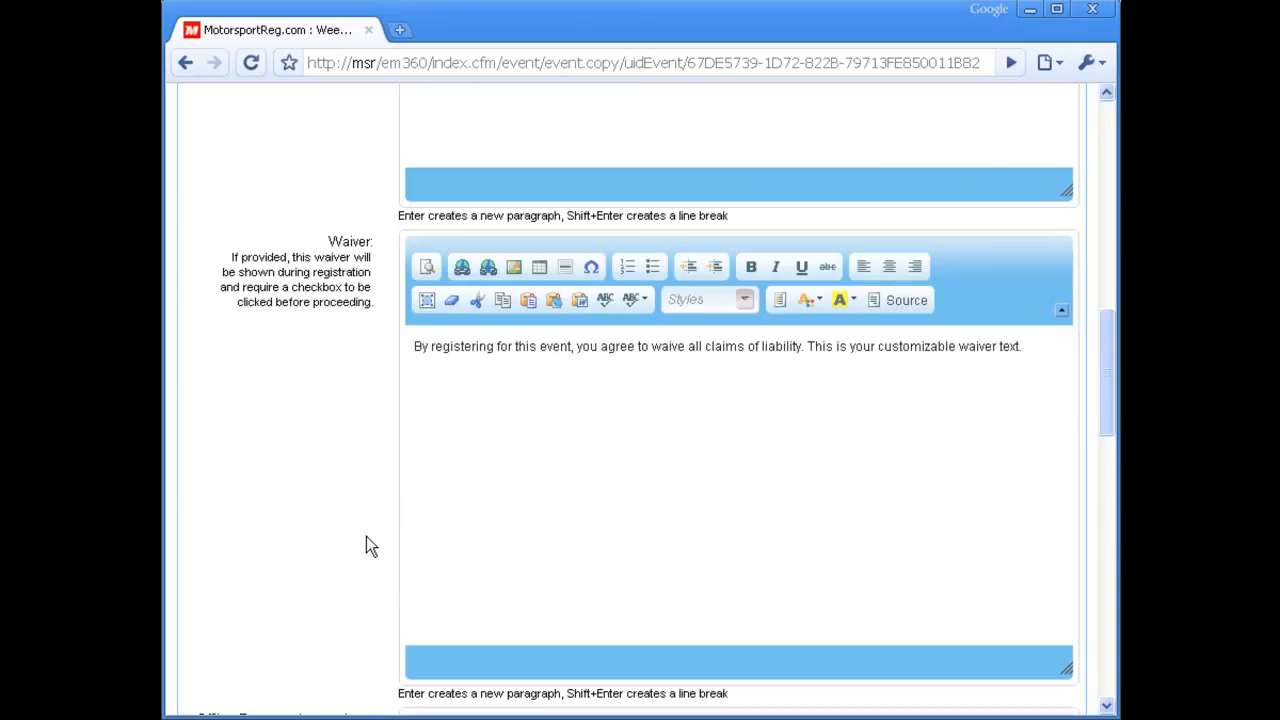
scroll(366, 545, up, 3)
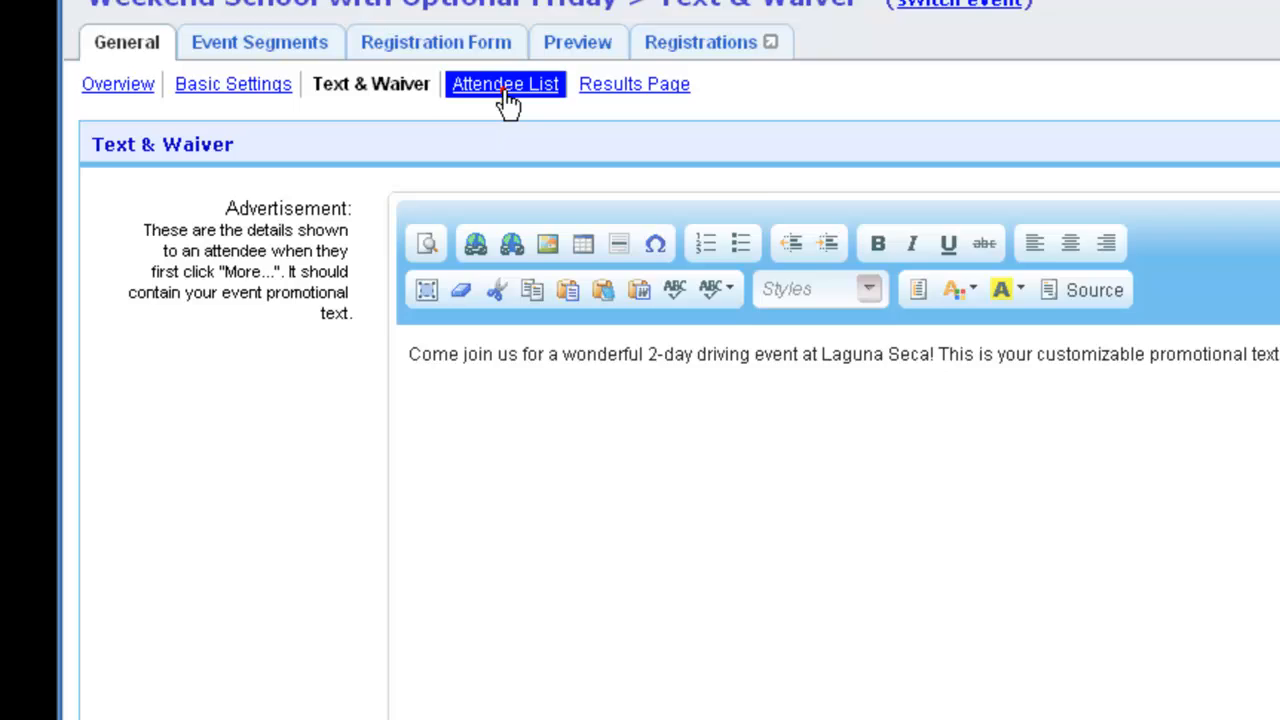
Step: Open the event's attendee list settings and review the listed statuses, per-segment display options and message area
click(484, 216)
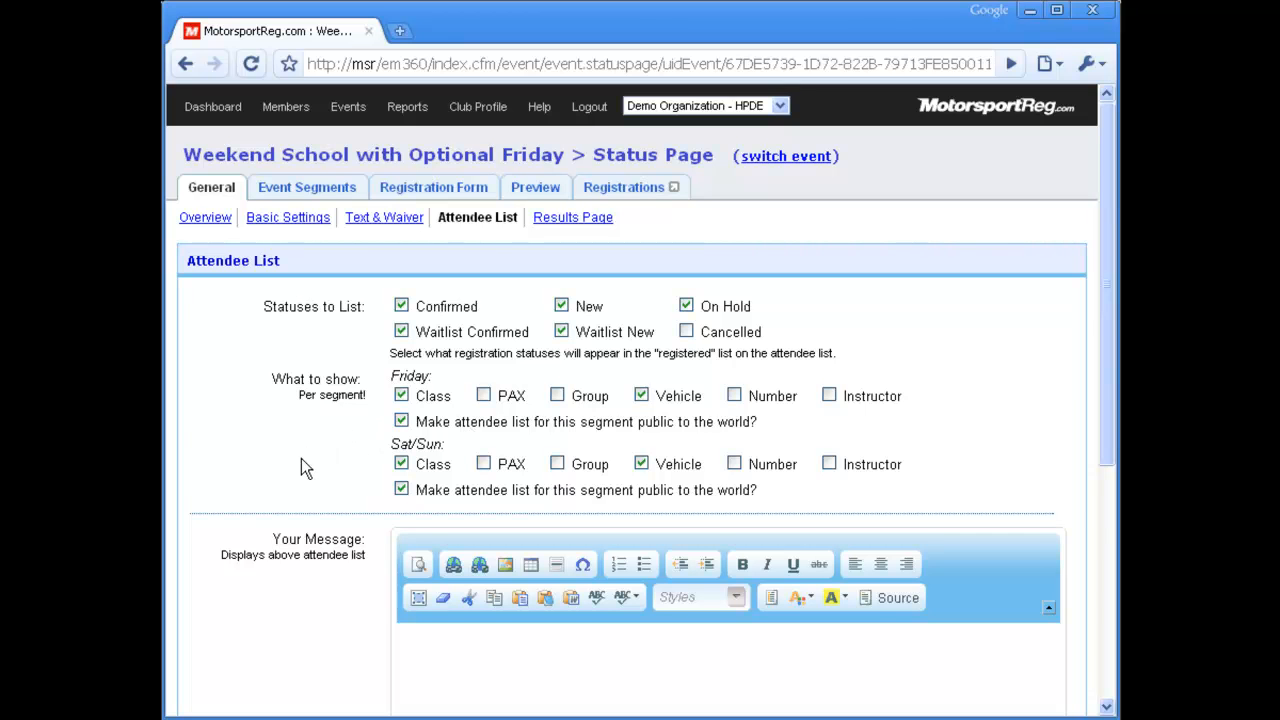
scroll(295, 490, down, 3)
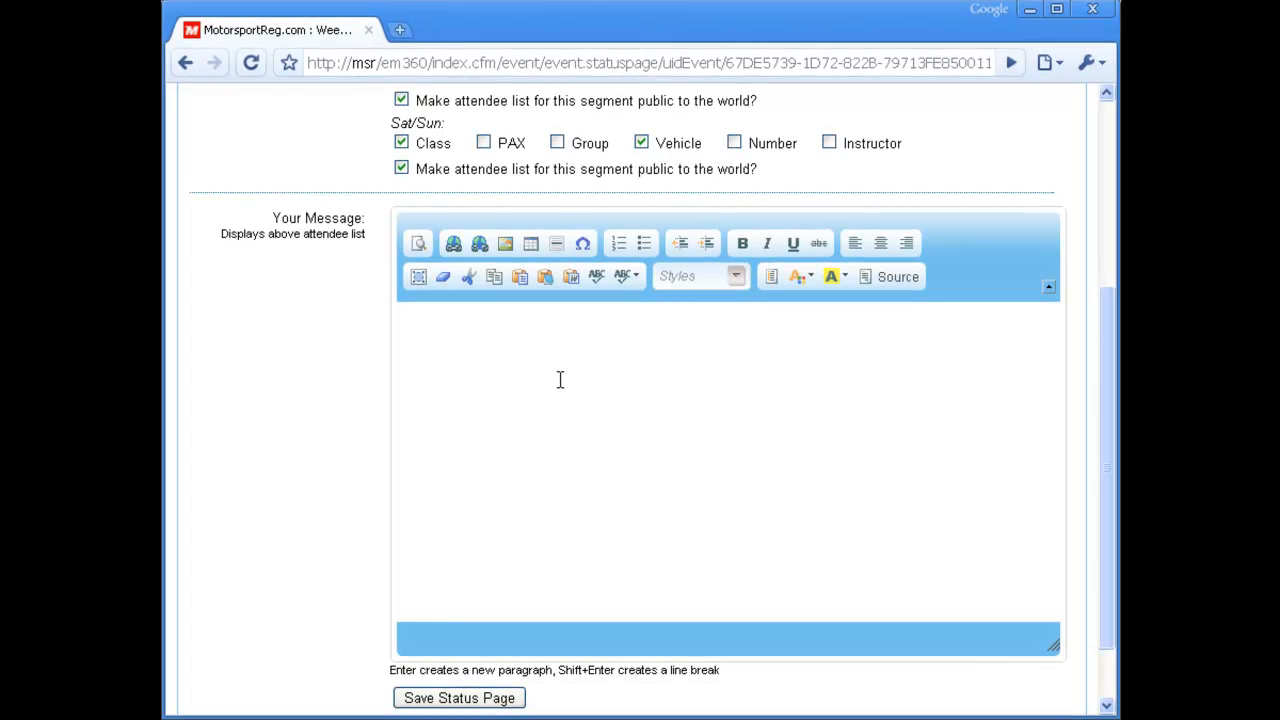
scroll(386, 400, up, 3)
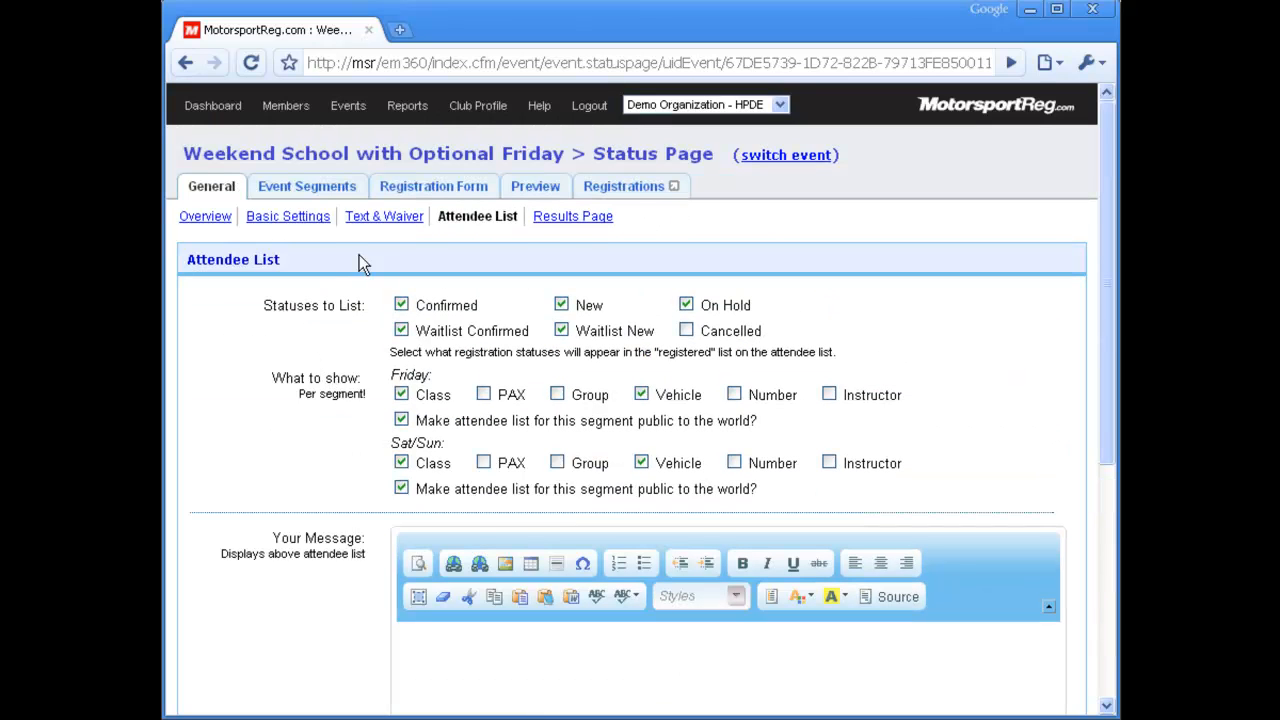
Step: View the event's results page customization and its Friday and Sat/Sun segments
click(584, 222)
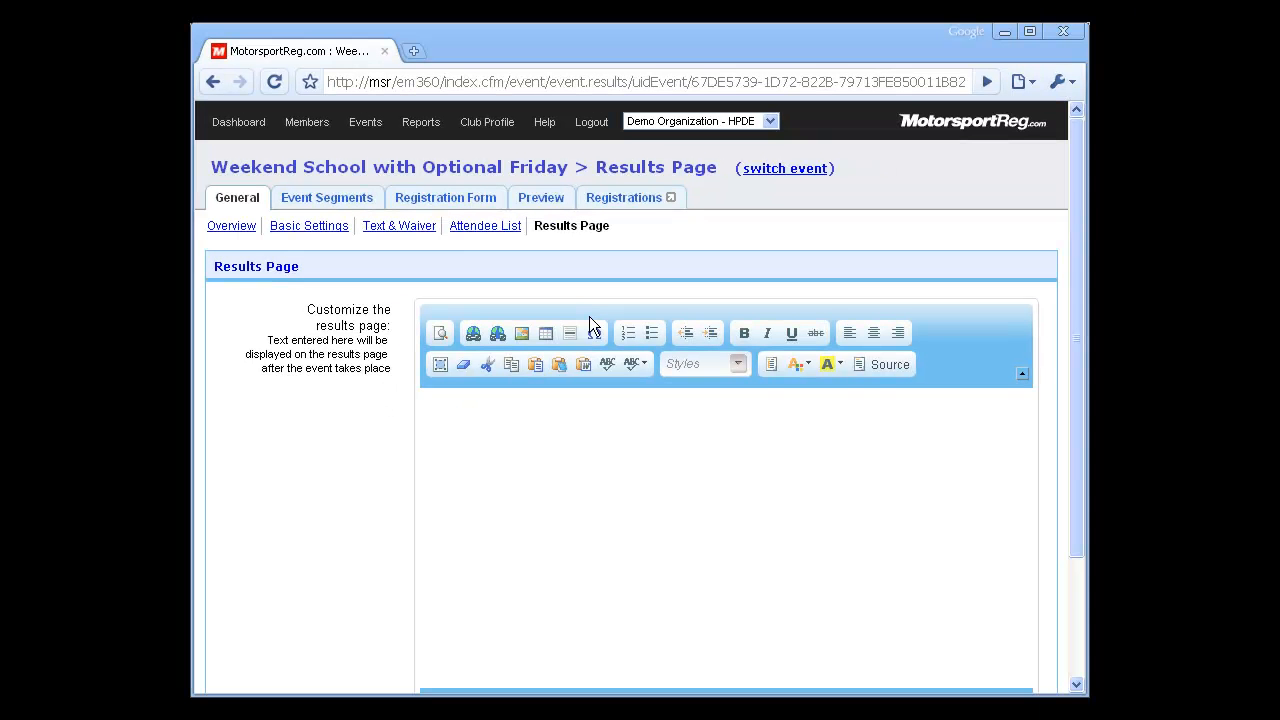
click(310, 203)
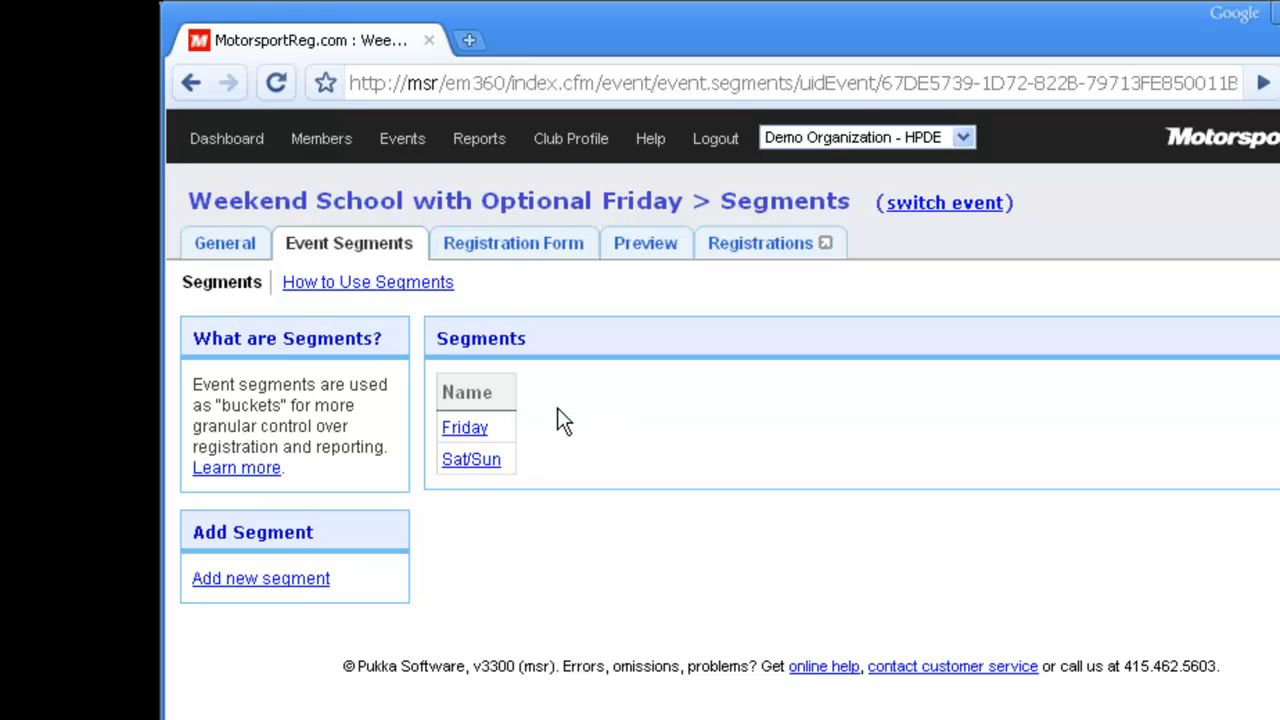
click(476, 462)
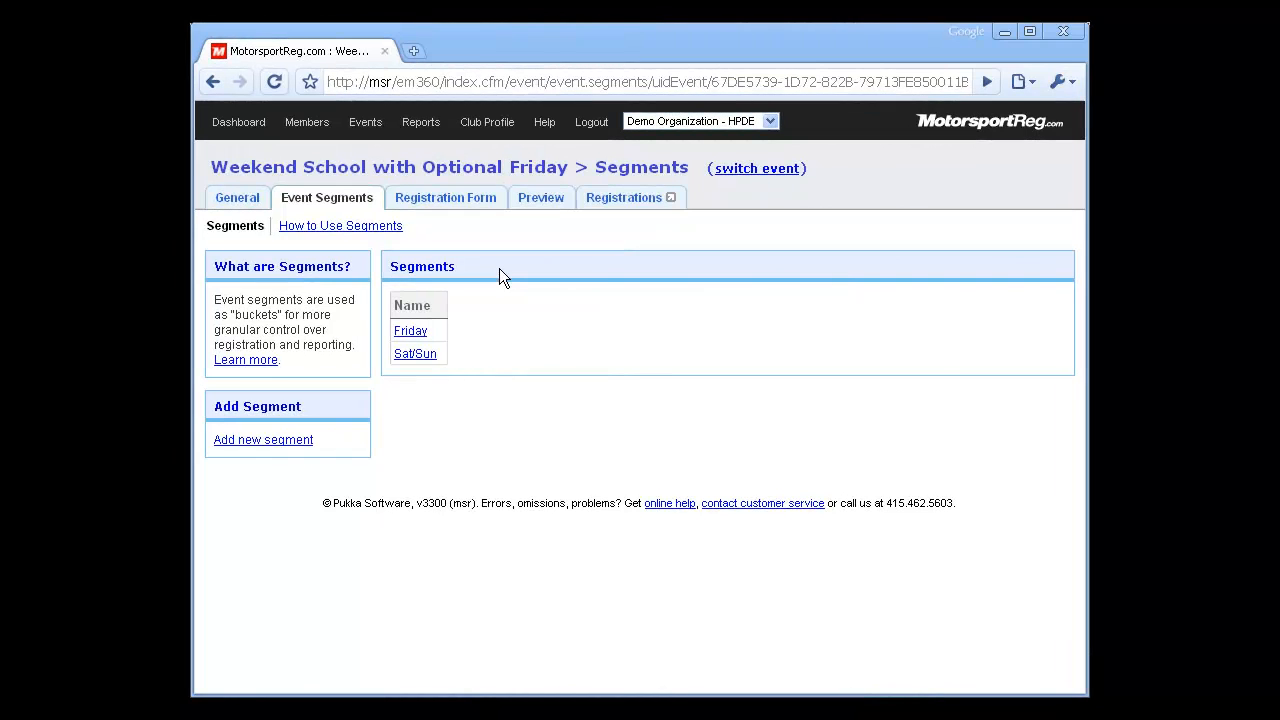
Step: Open the event's registration form builder and preview the form down to the entry options
click(440, 204)
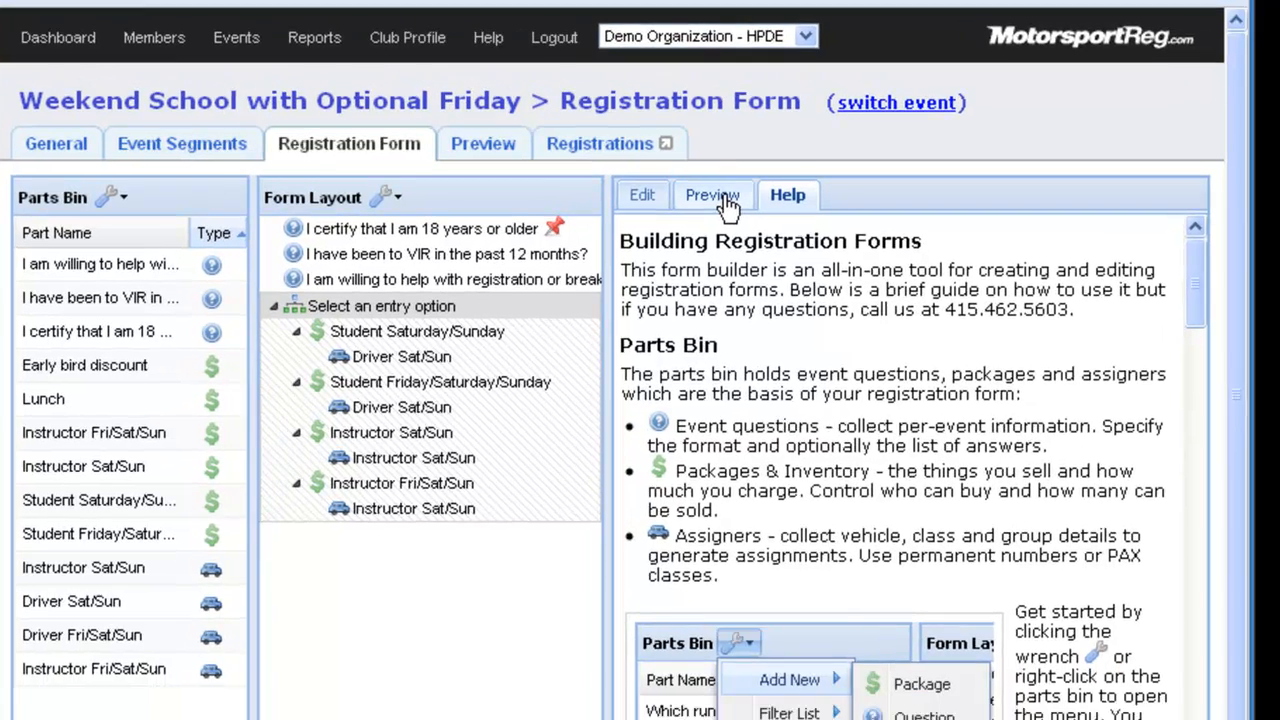
click(852, 286)
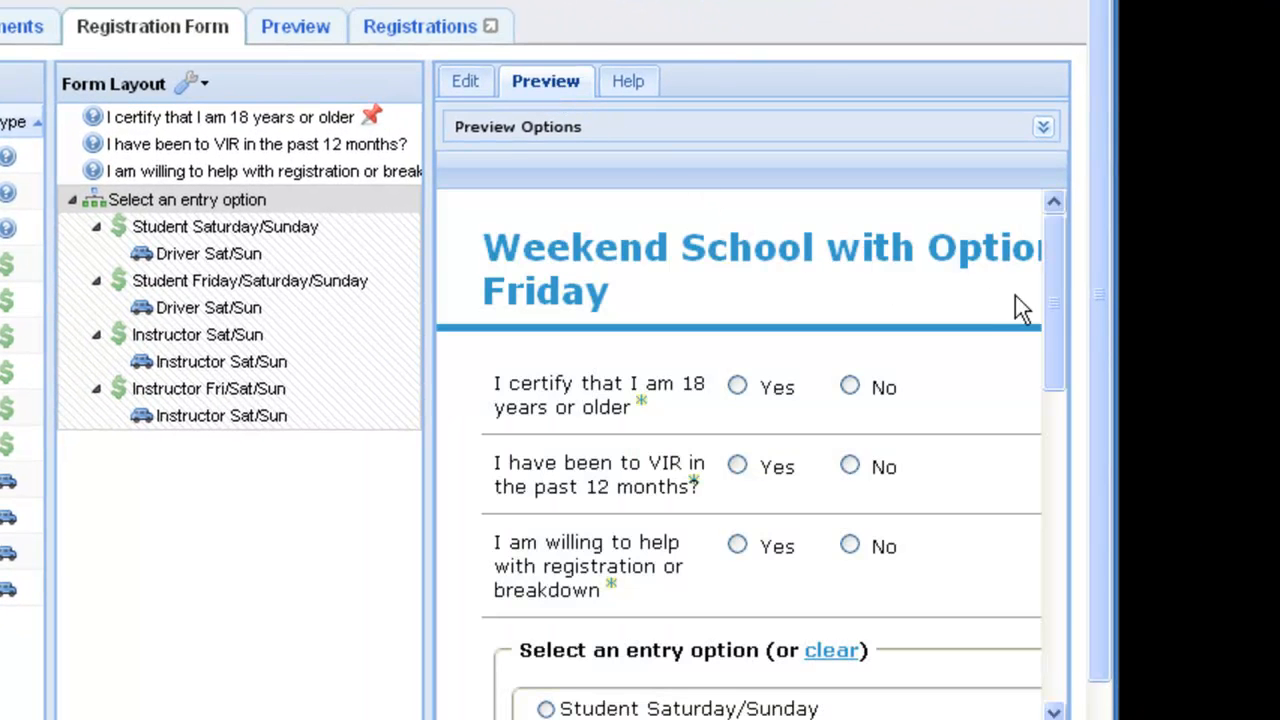
drag(1052, 289, 1052, 434)
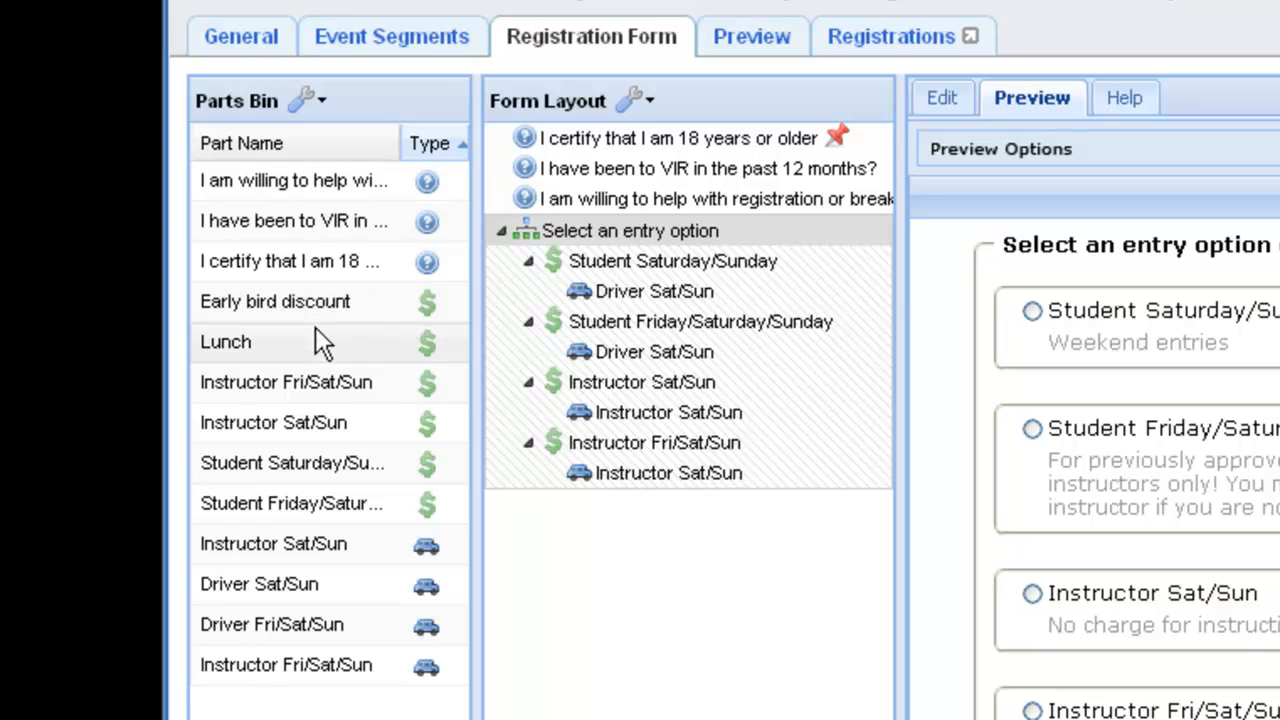
Step: Examine the Parts Bin commands for adding, filtering, cloning, deleting and refreshing parts, including those offered on the Instructor Fri/Sat/Sun package
click(308, 100)
mouse_move(355, 150)
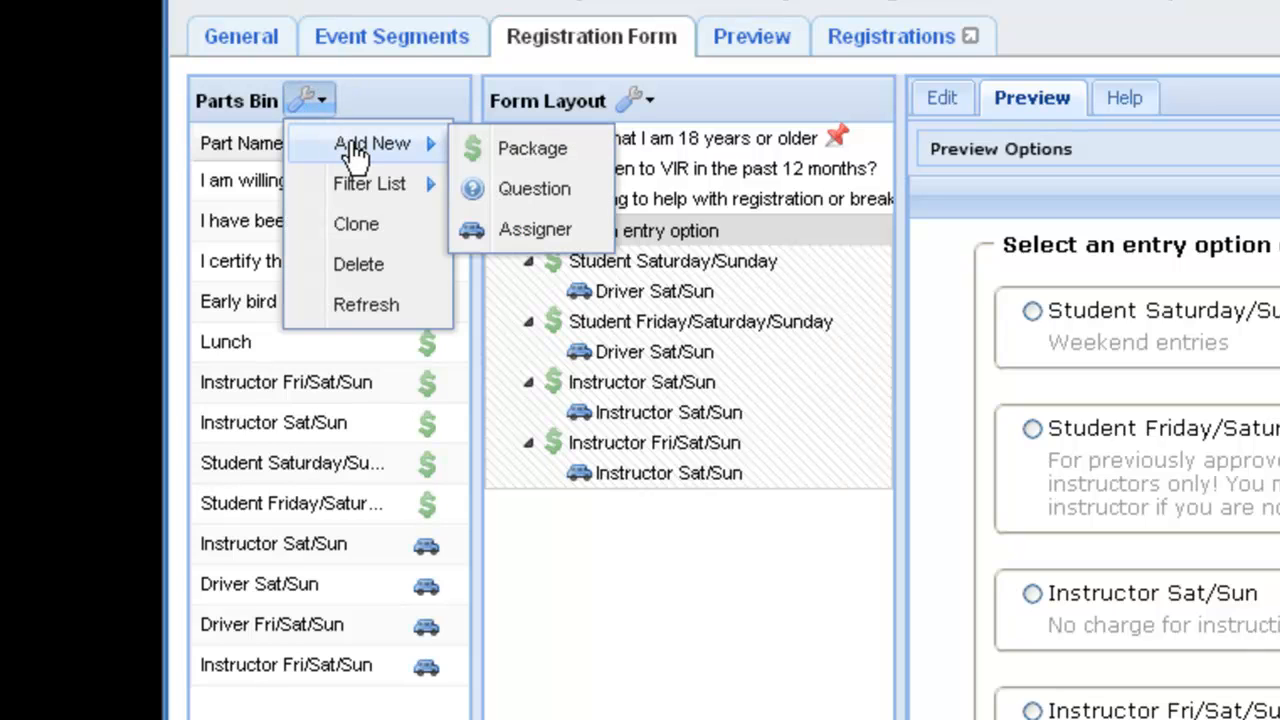
mouse_move(372, 195)
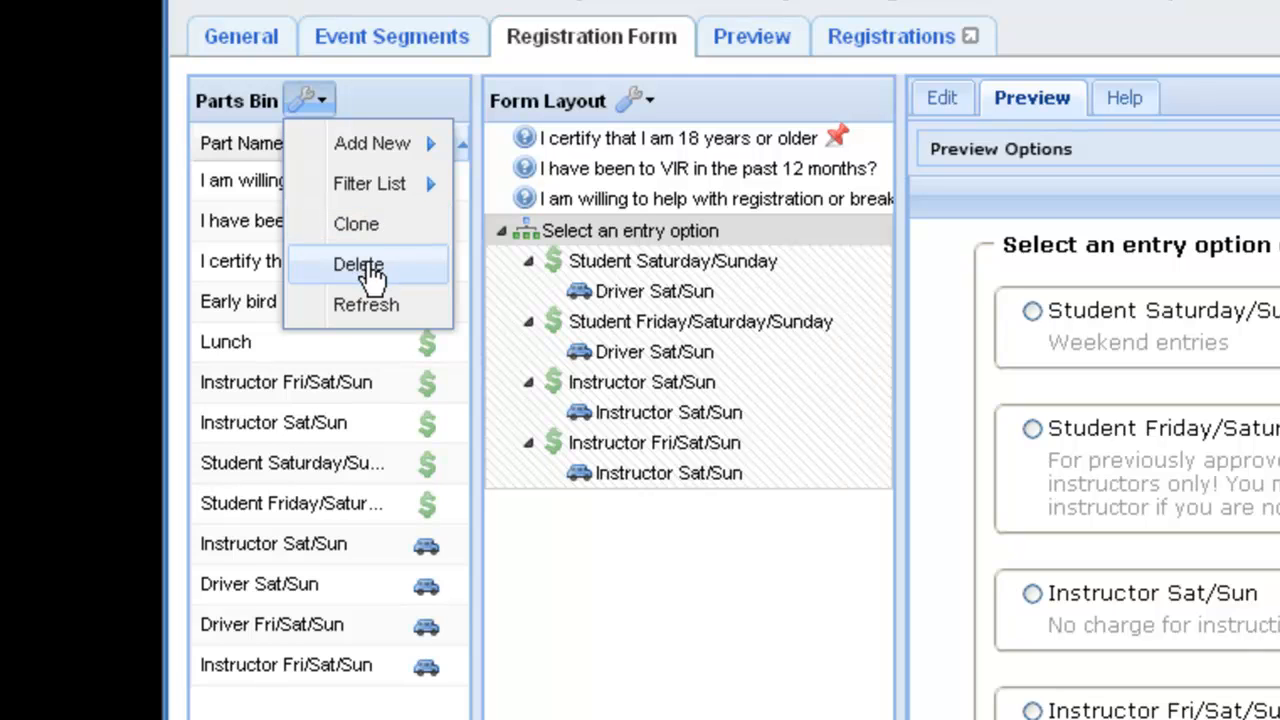
right_click(322, 379)
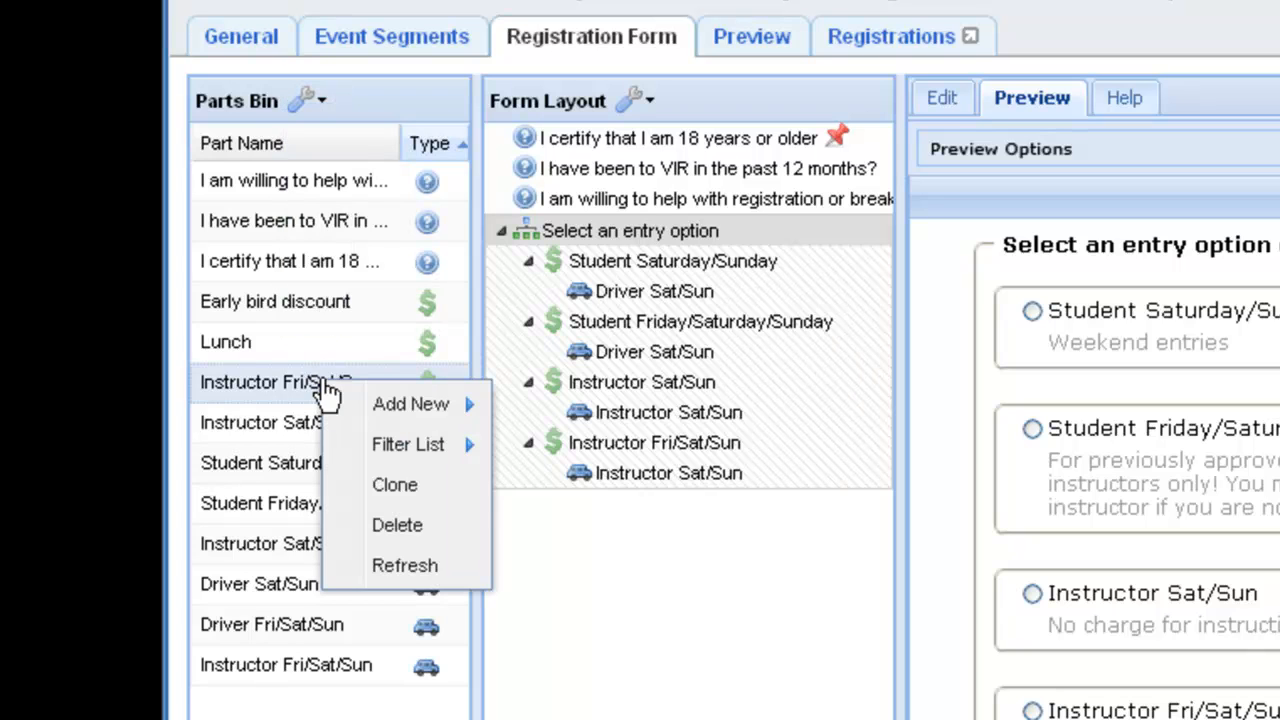
mouse_move(380, 416)
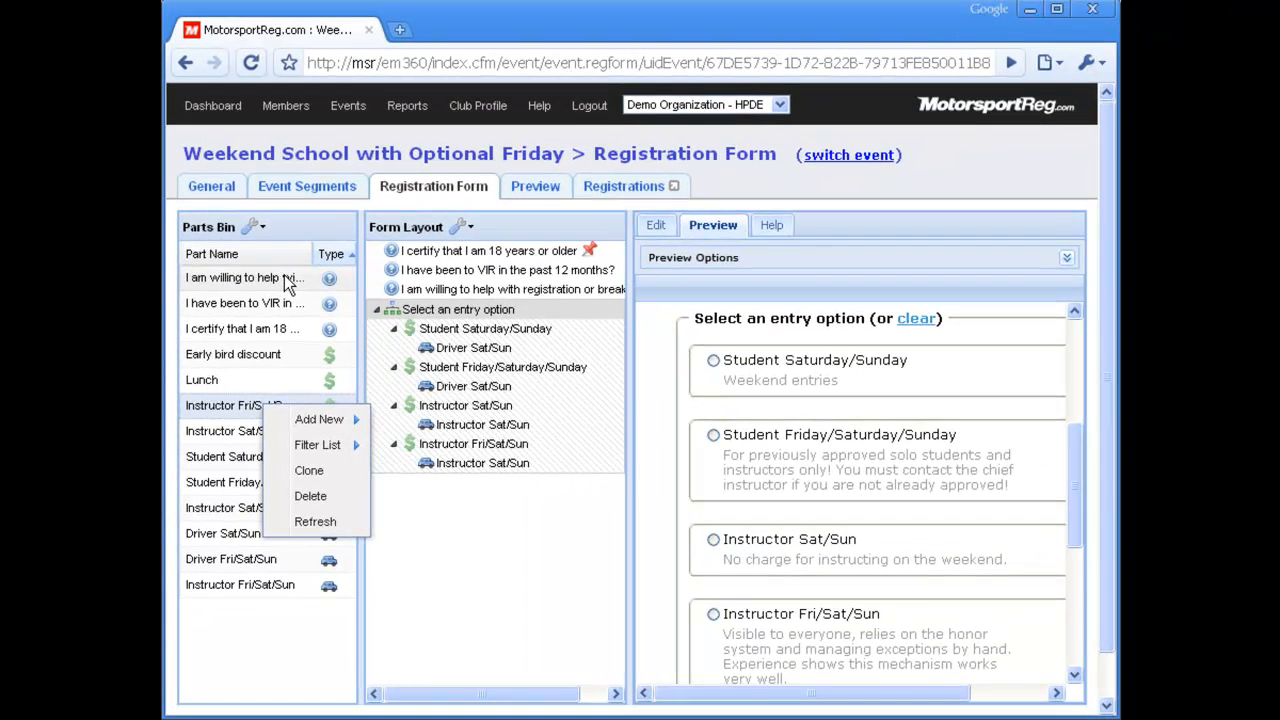
Step: Open the registration or breakdown help question, review its answer format choices and enable Specify Answer List to view its options
click(285, 279)
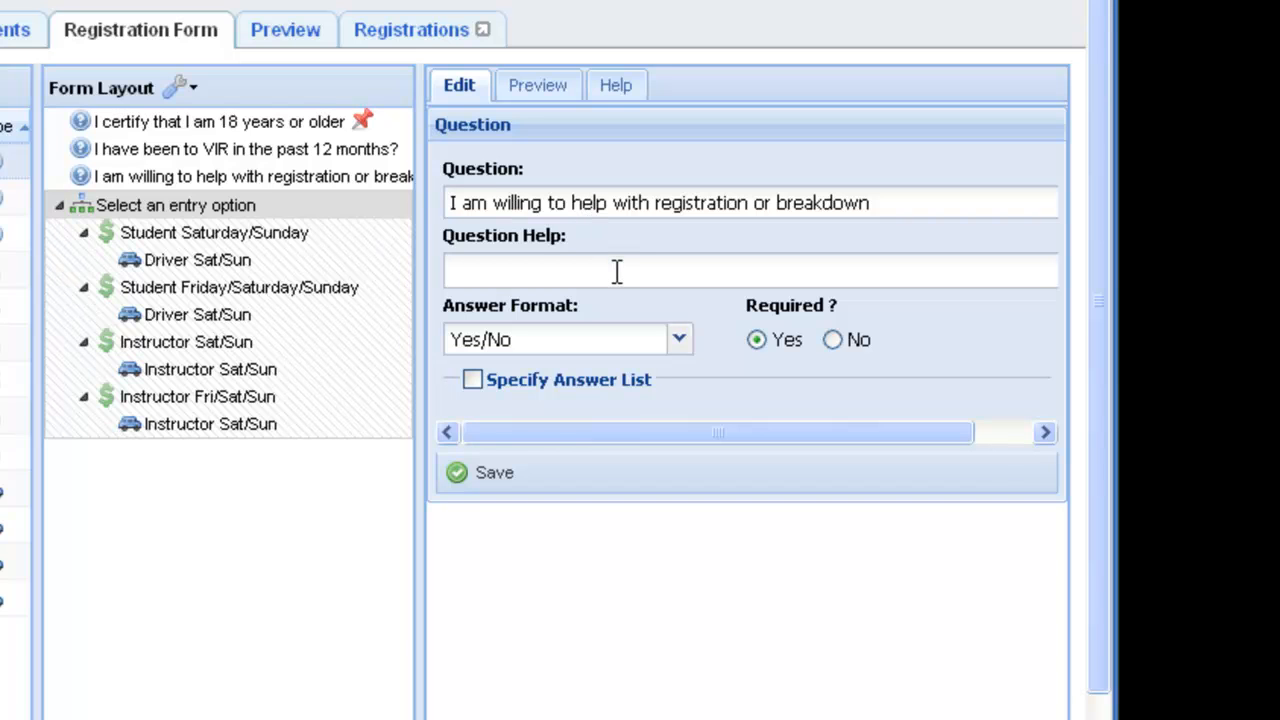
click(678, 339)
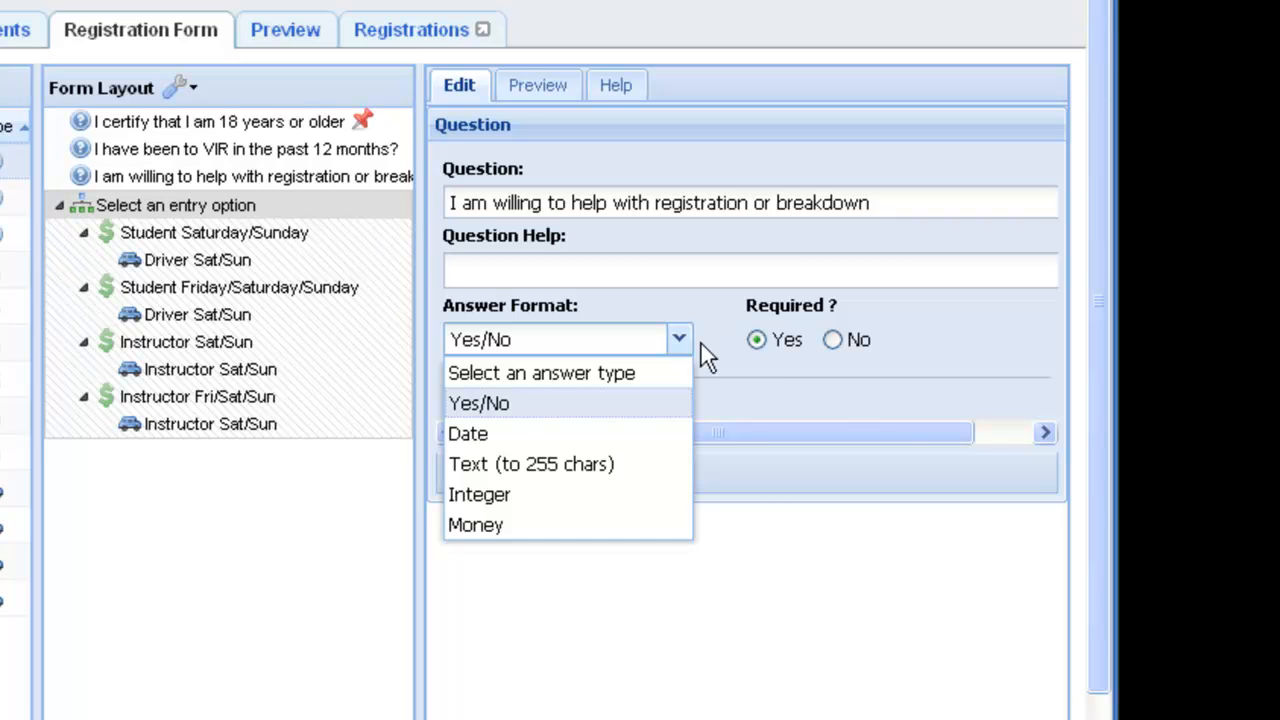
click(725, 358)
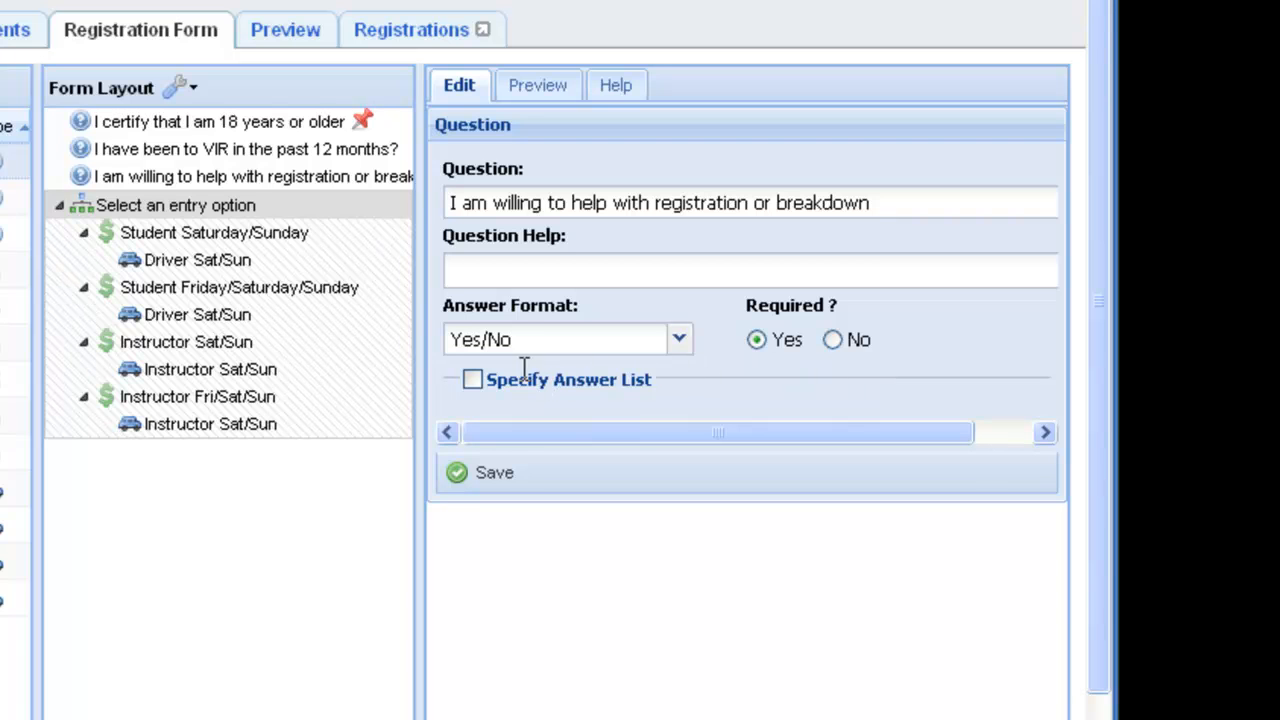
click(477, 382)
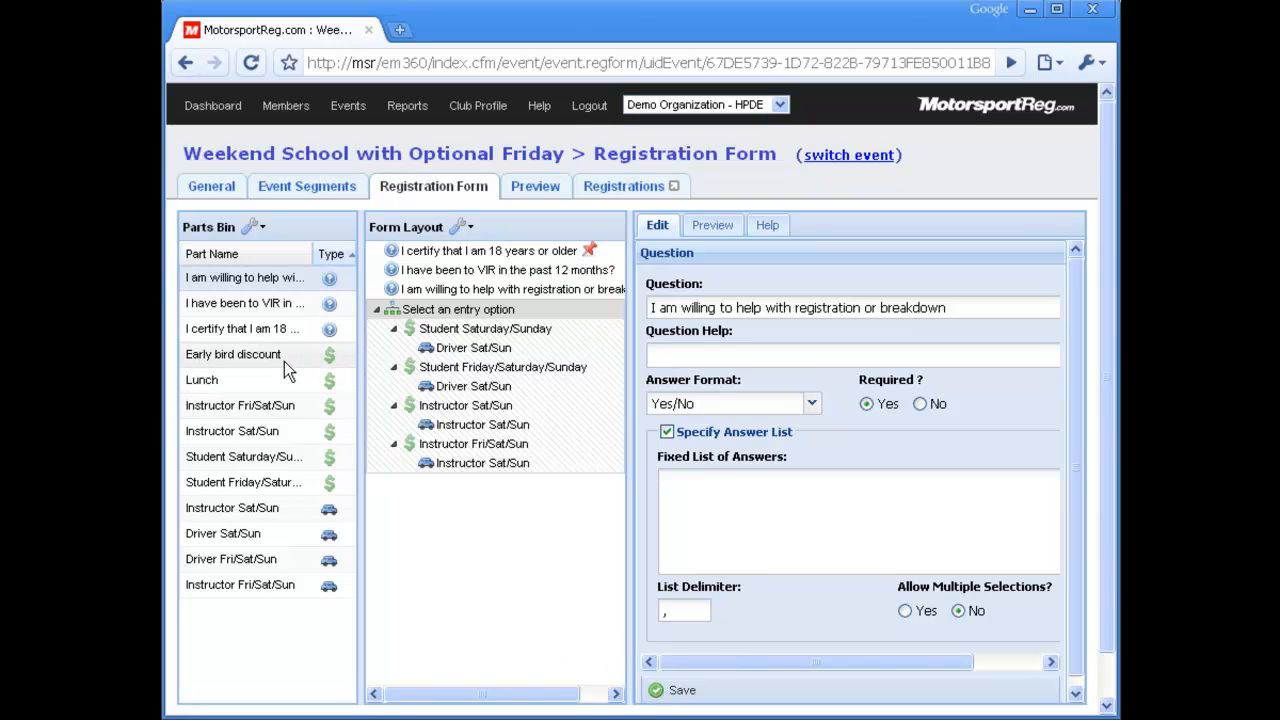
Step: Review the price, purchase limits and inventory settings of the Early bird discount and Student Friday/Saturday/Sunday packages
click(281, 357)
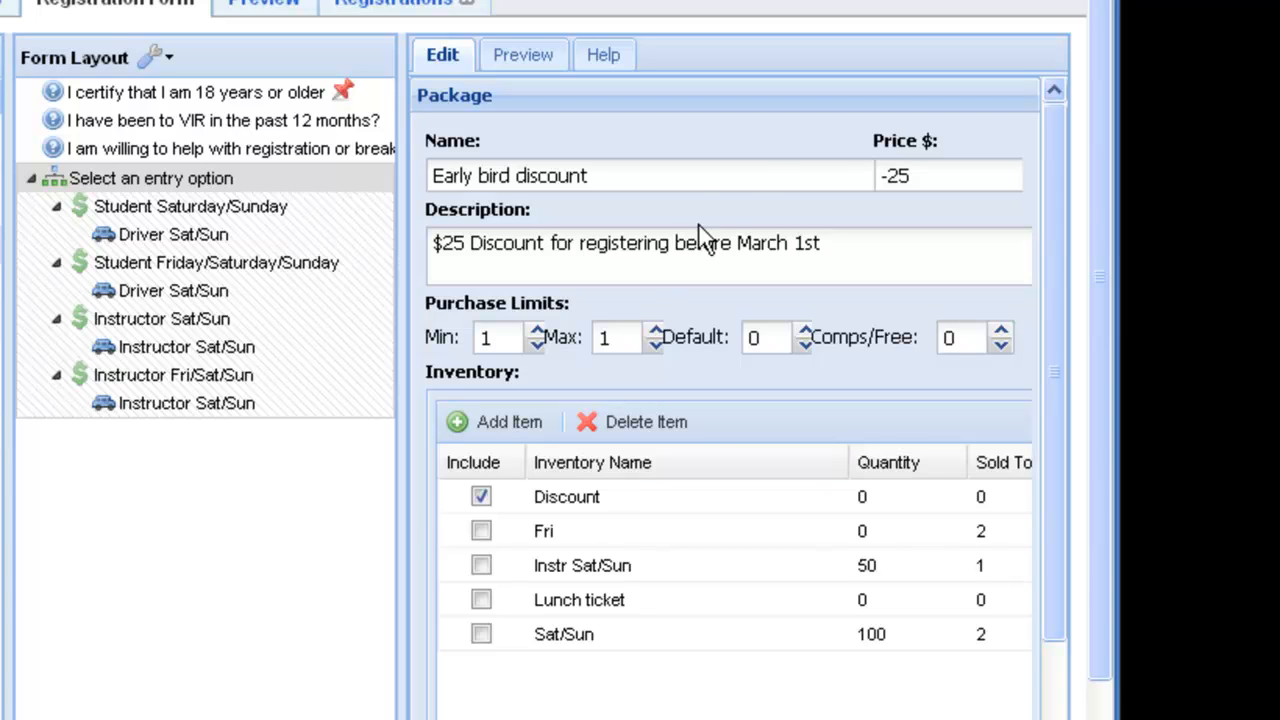
drag(931, 177, 875, 177)
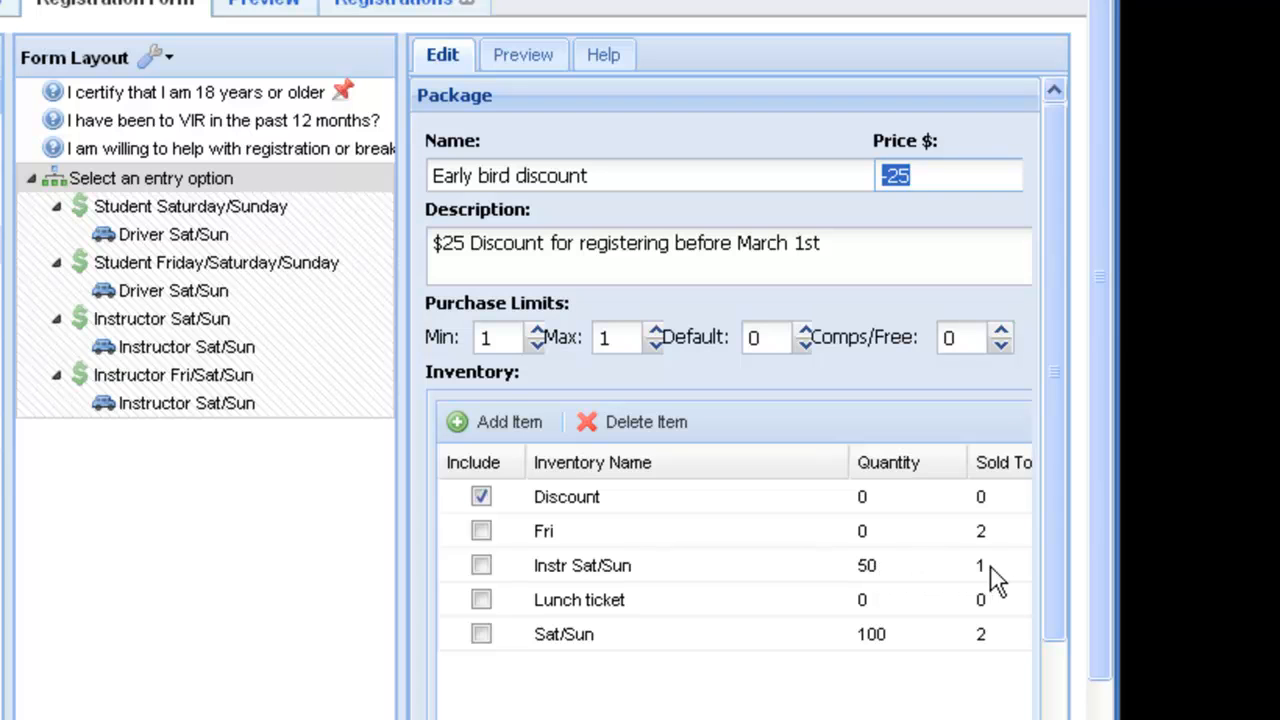
drag(1055, 565, 1049, 671)
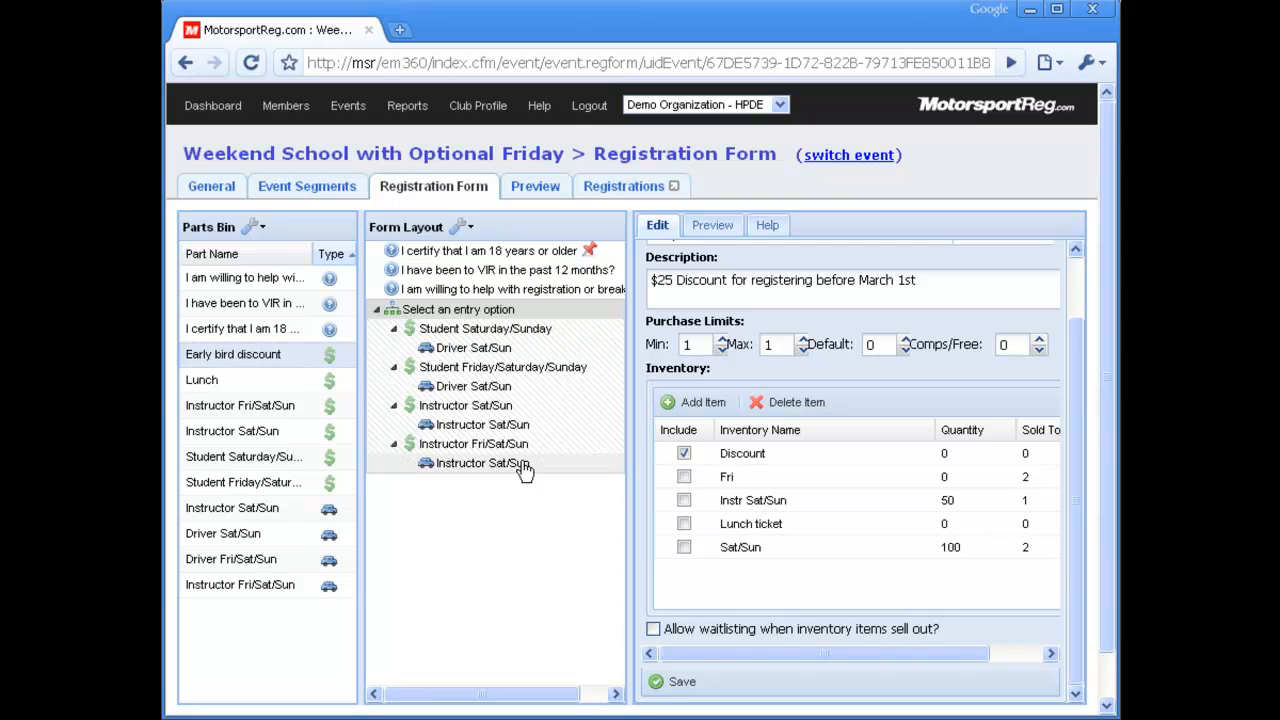
click(300, 481)
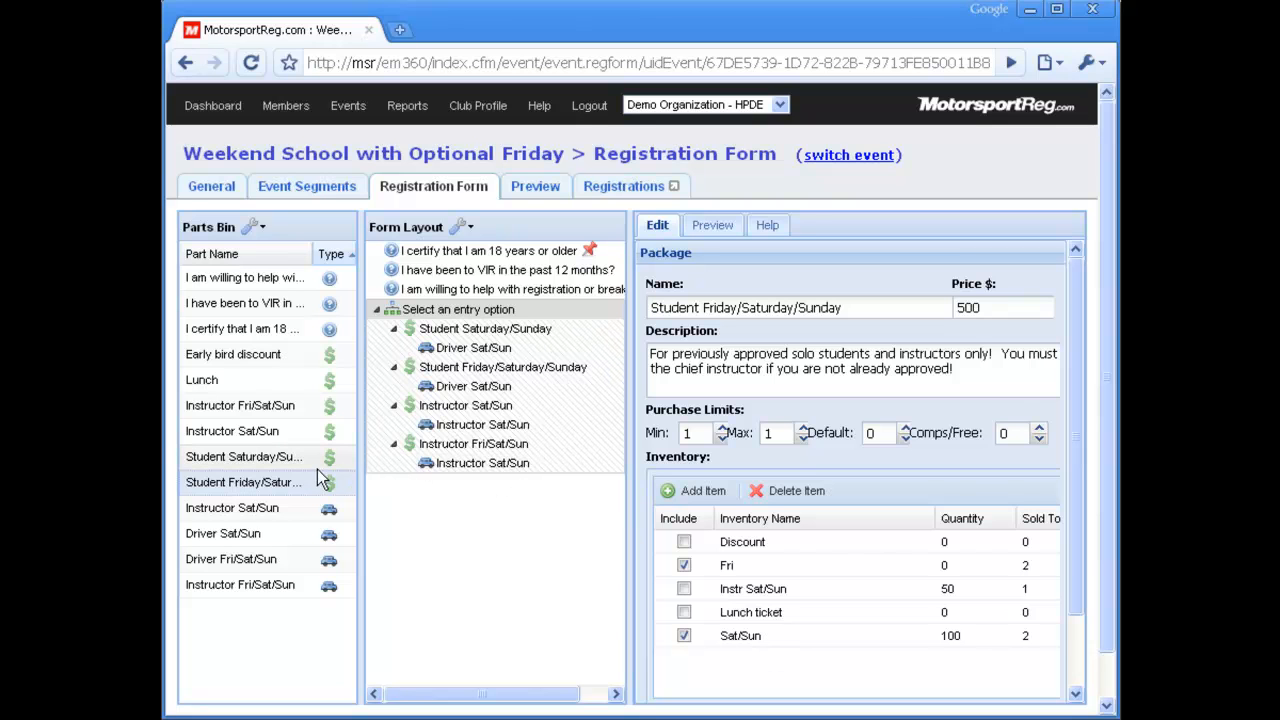
Step: Open the Driver Fri/Sat/Sun assigner and set its class option to Force assignments to: A
click(248, 561)
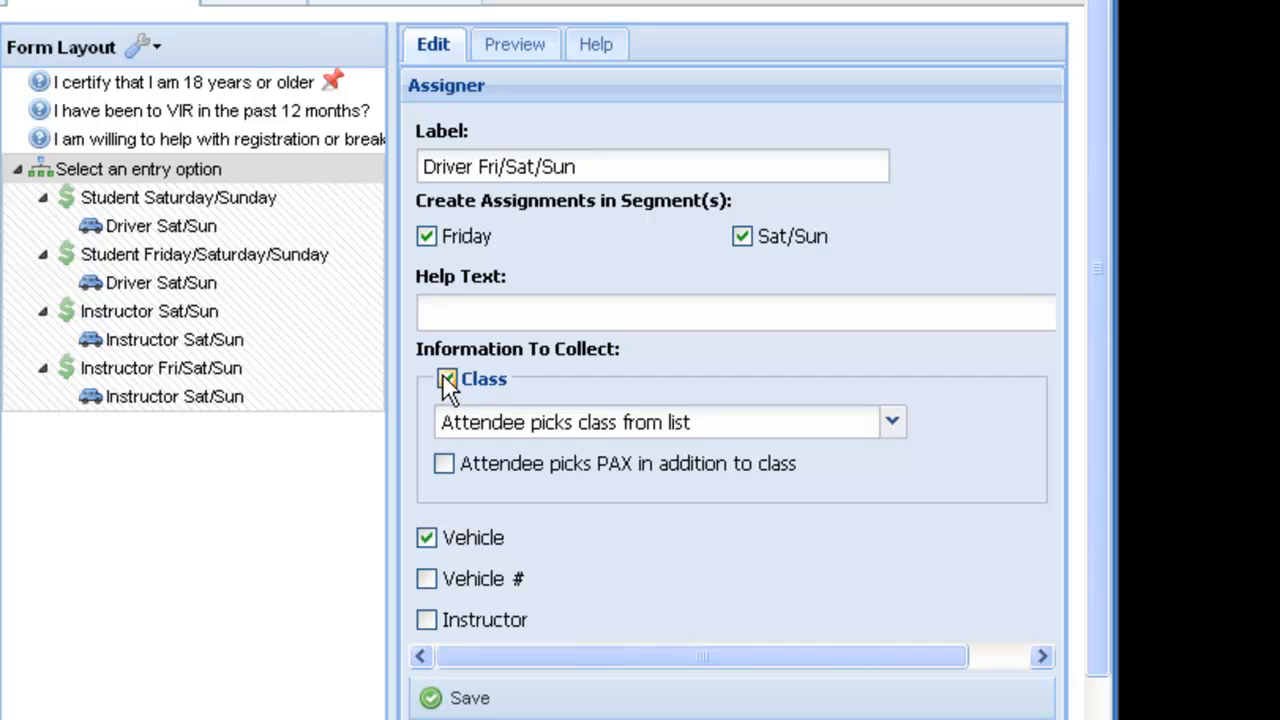
click(896, 424)
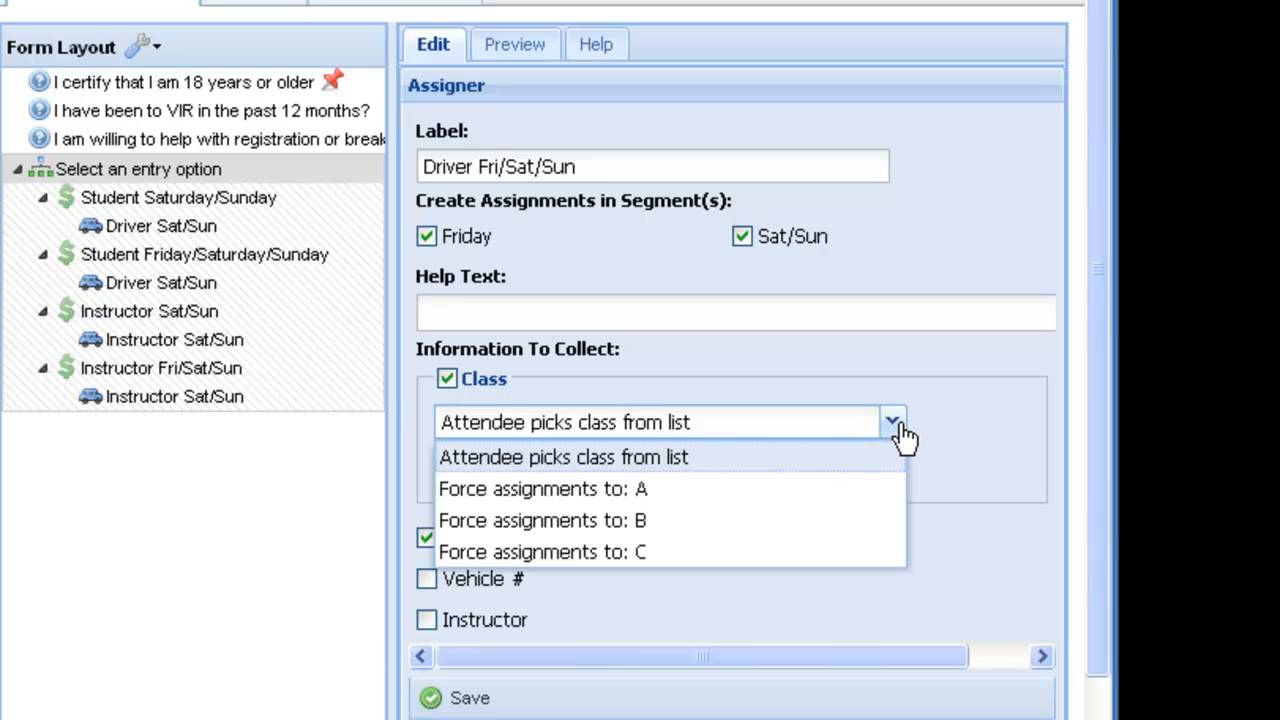
click(796, 485)
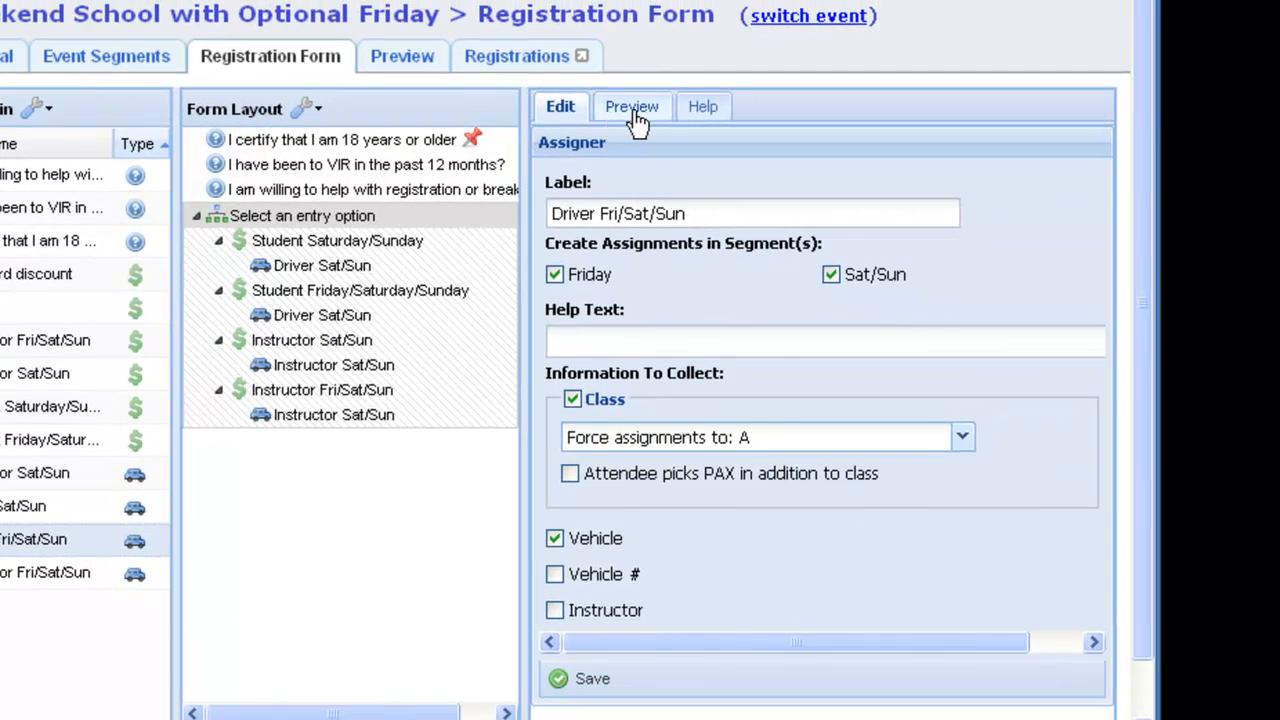
Step: Preview the registration form and choose the Student Friday/Saturday/Sunday entry option to view its vehicle and class fields
click(943, 103)
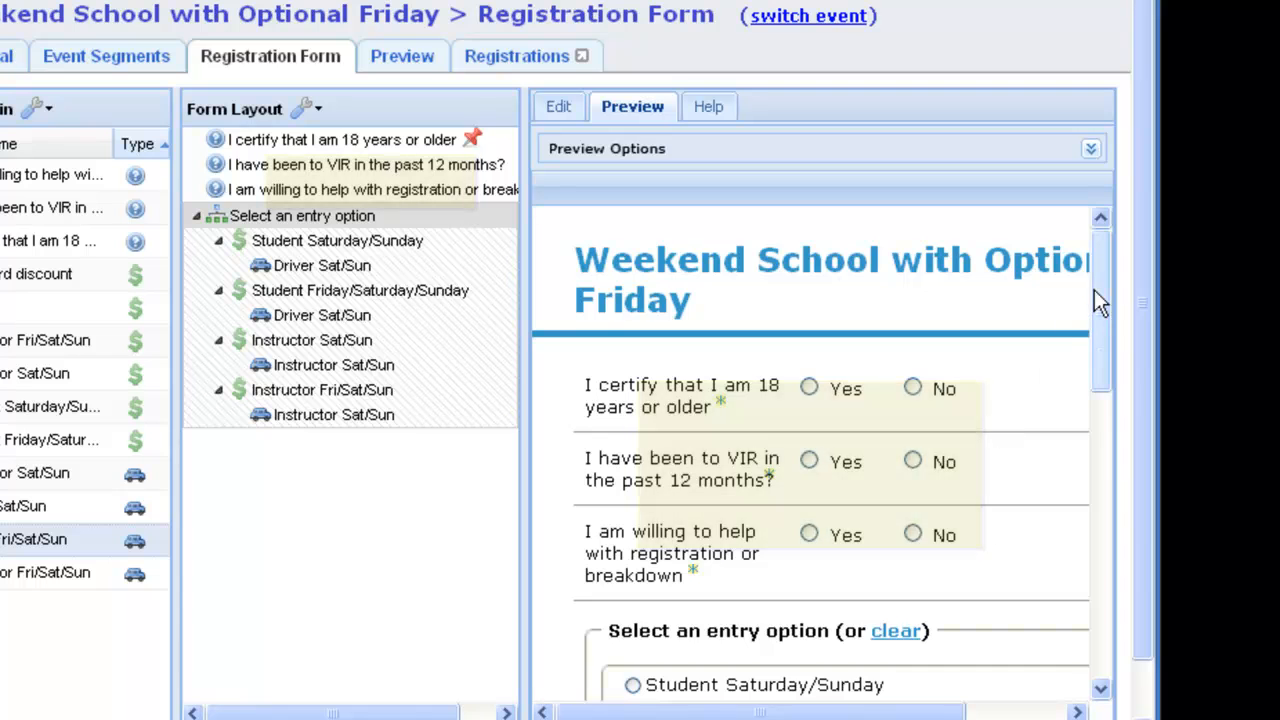
drag(1094, 280, 1087, 417)
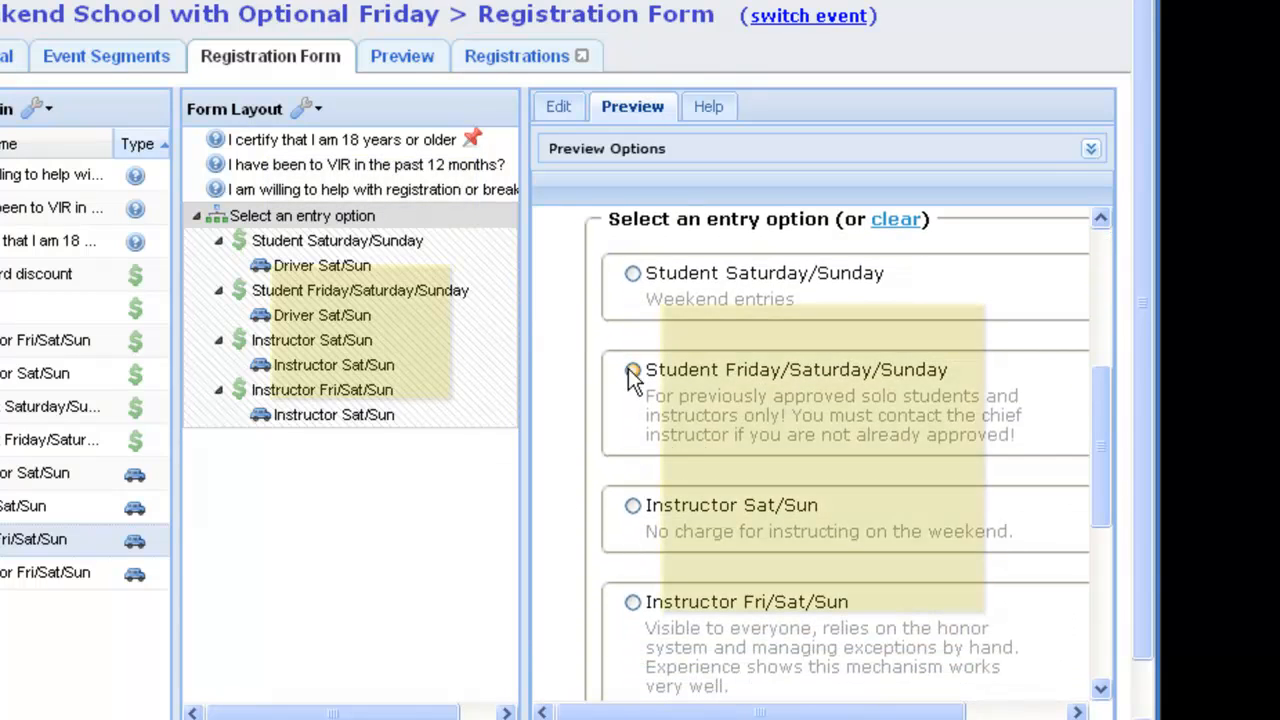
click(633, 370)
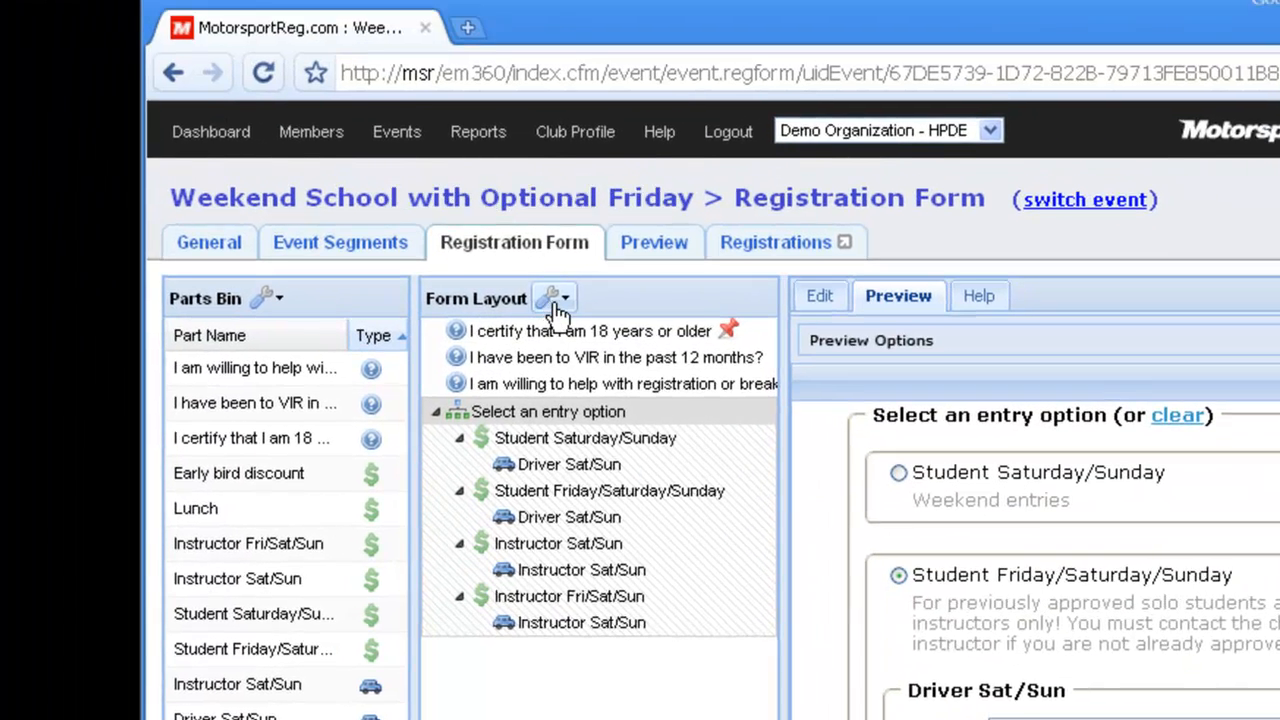
Step: Add a new branch to the form layout, name it Sample Branch and save it
click(314, 112)
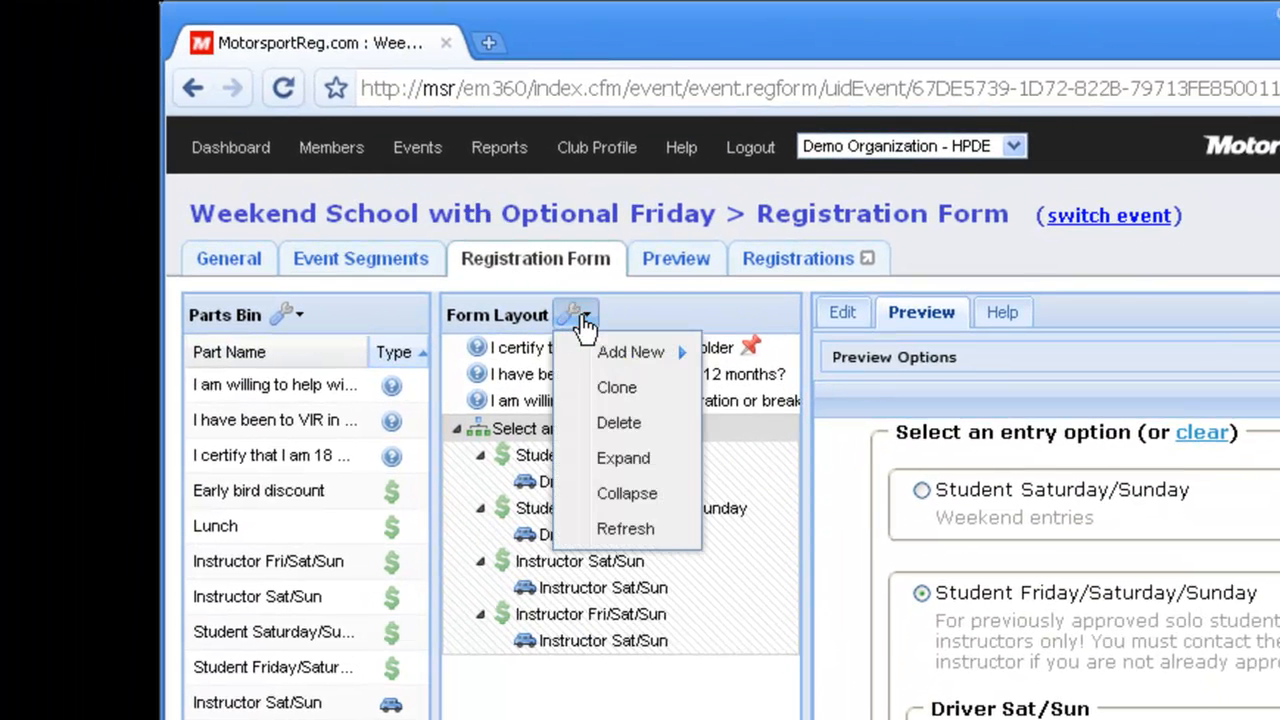
mouse_move(622, 358)
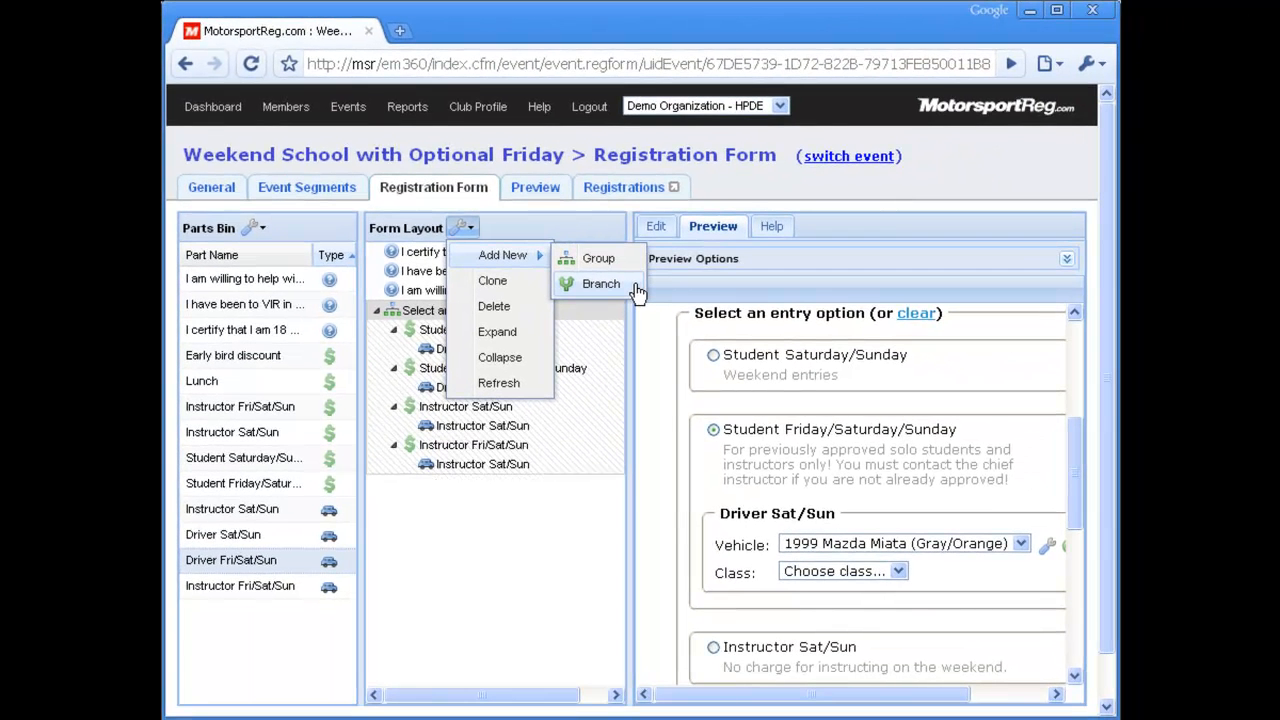
click(636, 286)
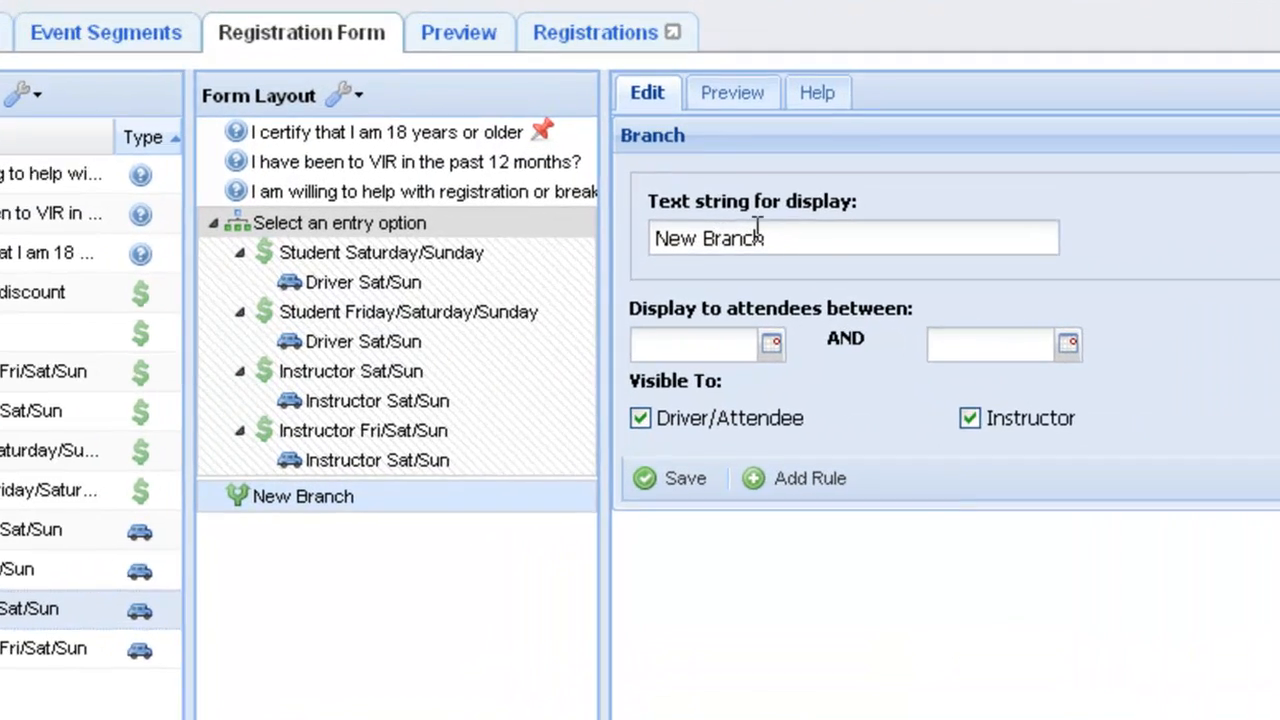
drag(744, 259, 653, 252)
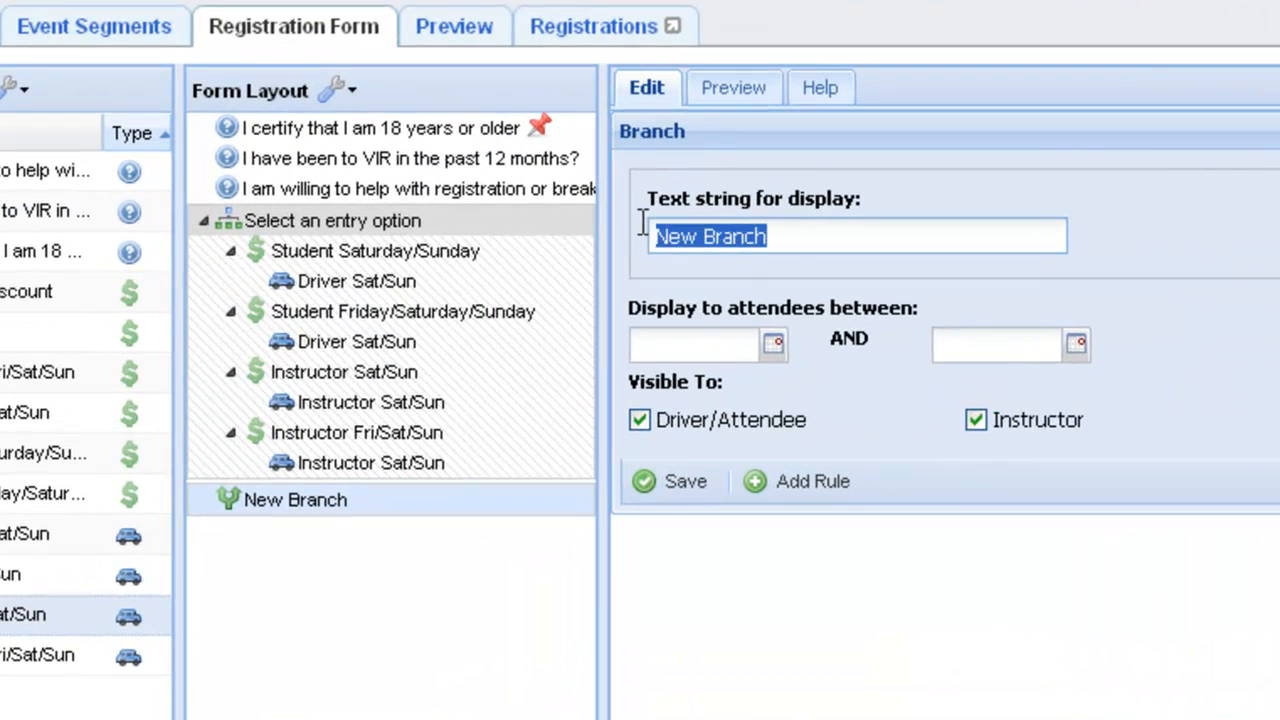
text(Sample Branch)
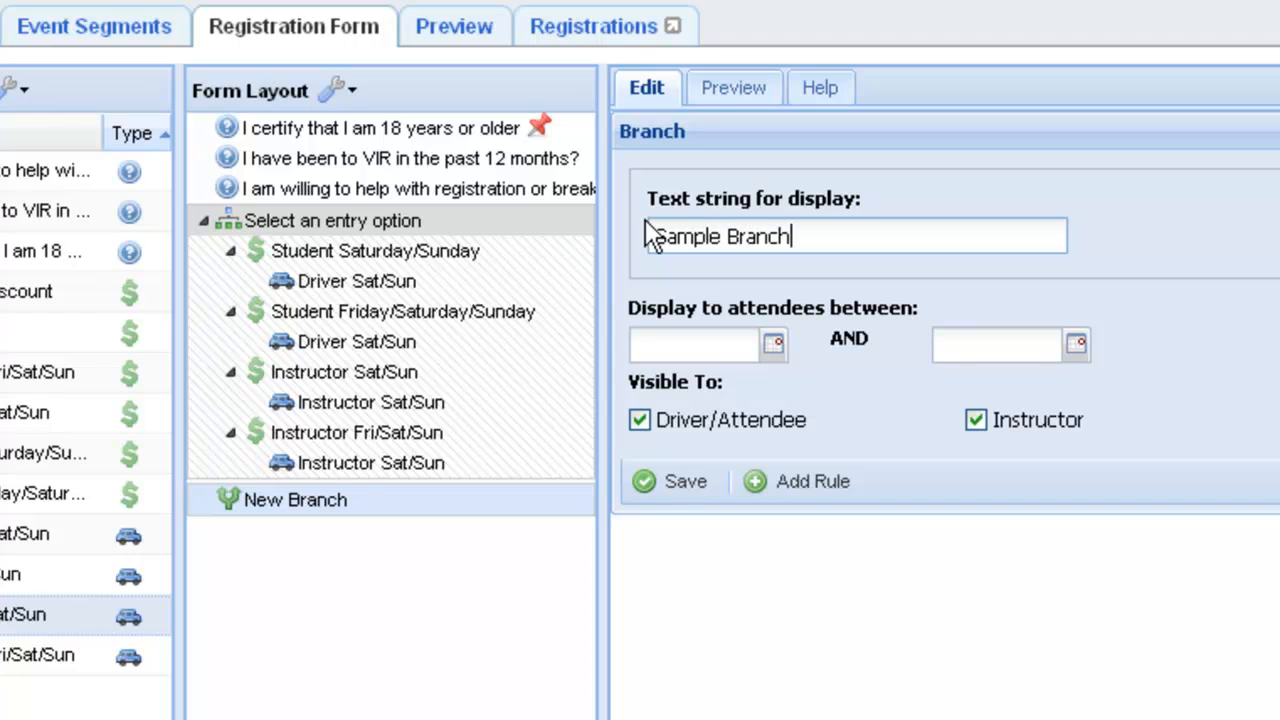
click(670, 482)
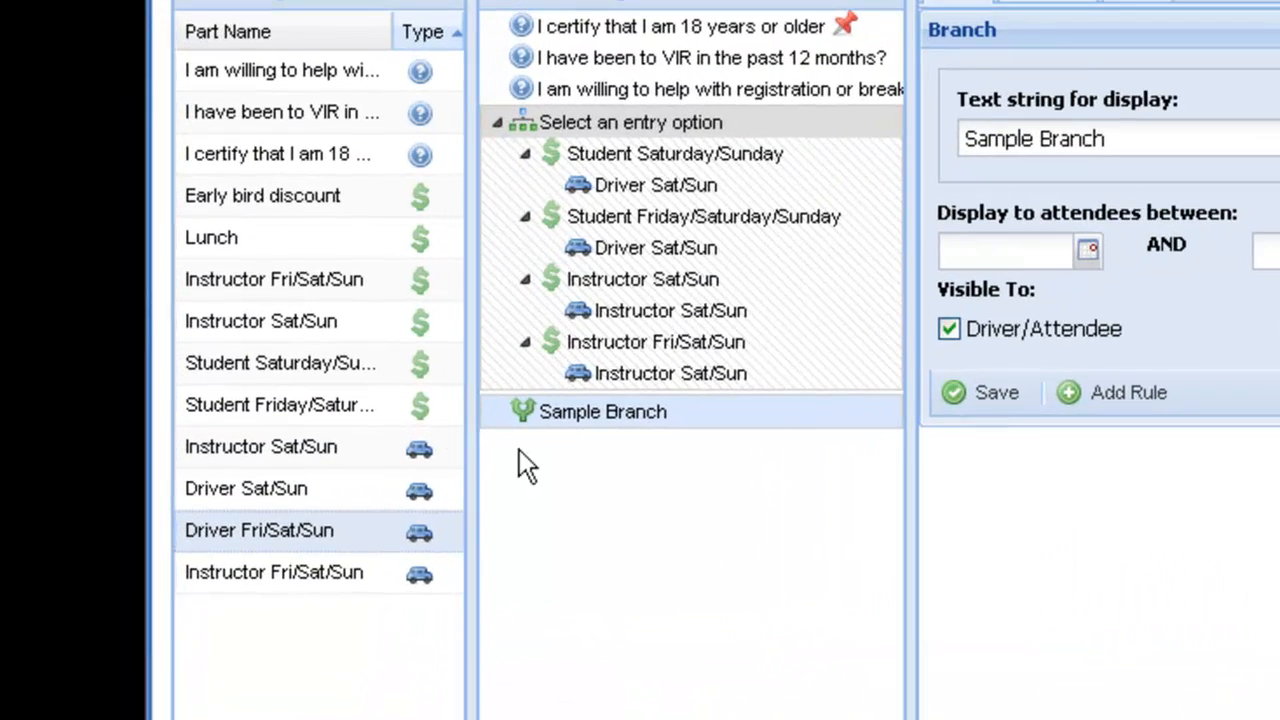
Step: Place the Student Friday/Saturday/Sunday, Instructor Fri/Sat/Sun and Instructor Sat/Sun packages under Sample Branch, with Instructor Sat/Sun in the middle
drag(357, 394, 590, 418)
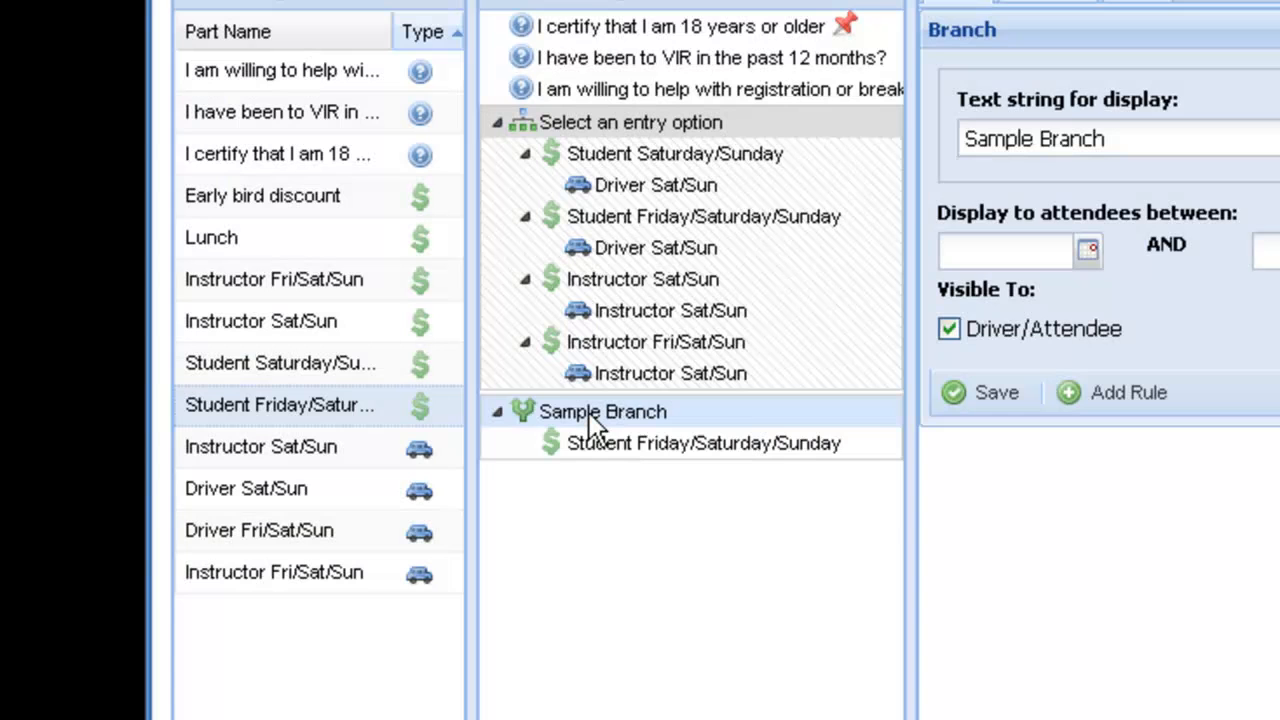
click(315, 281)
drag(315, 281, 590, 422)
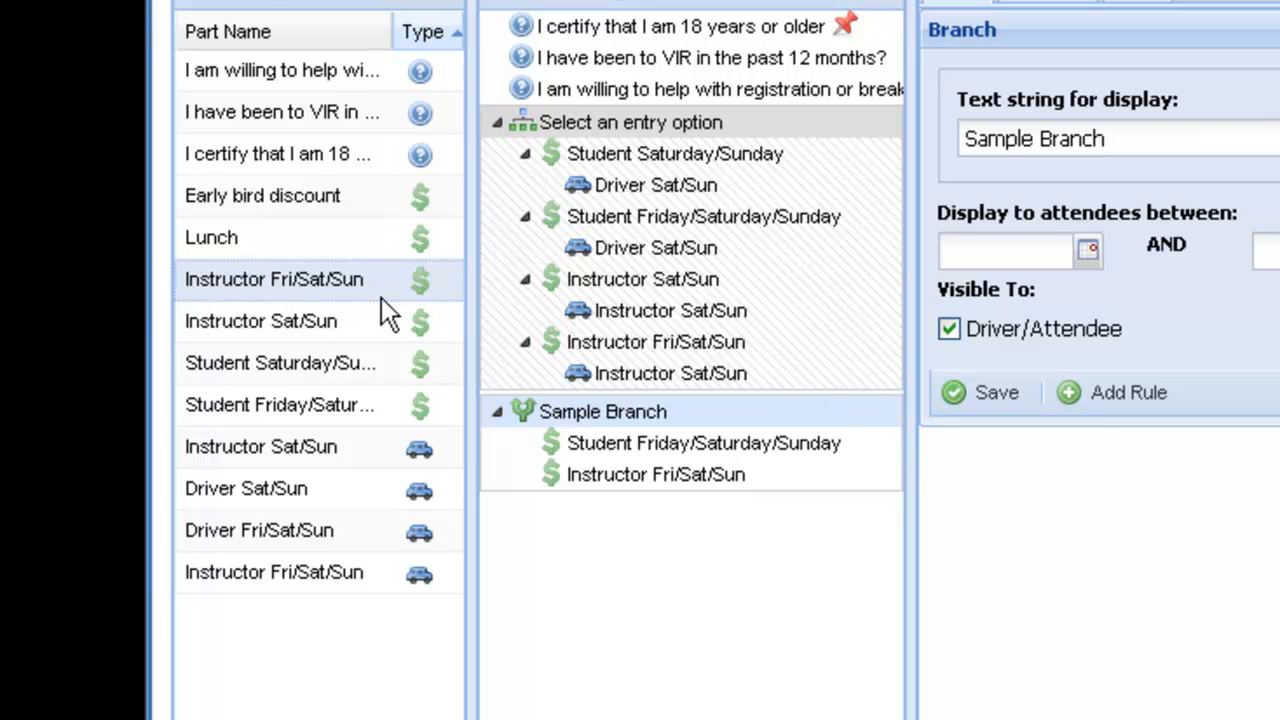
drag(333, 330, 630, 476)
mouse_move(630, 465)
mouse_down()
mouse_move(623, 484)
mouse_move(618, 462)
mouse_up()
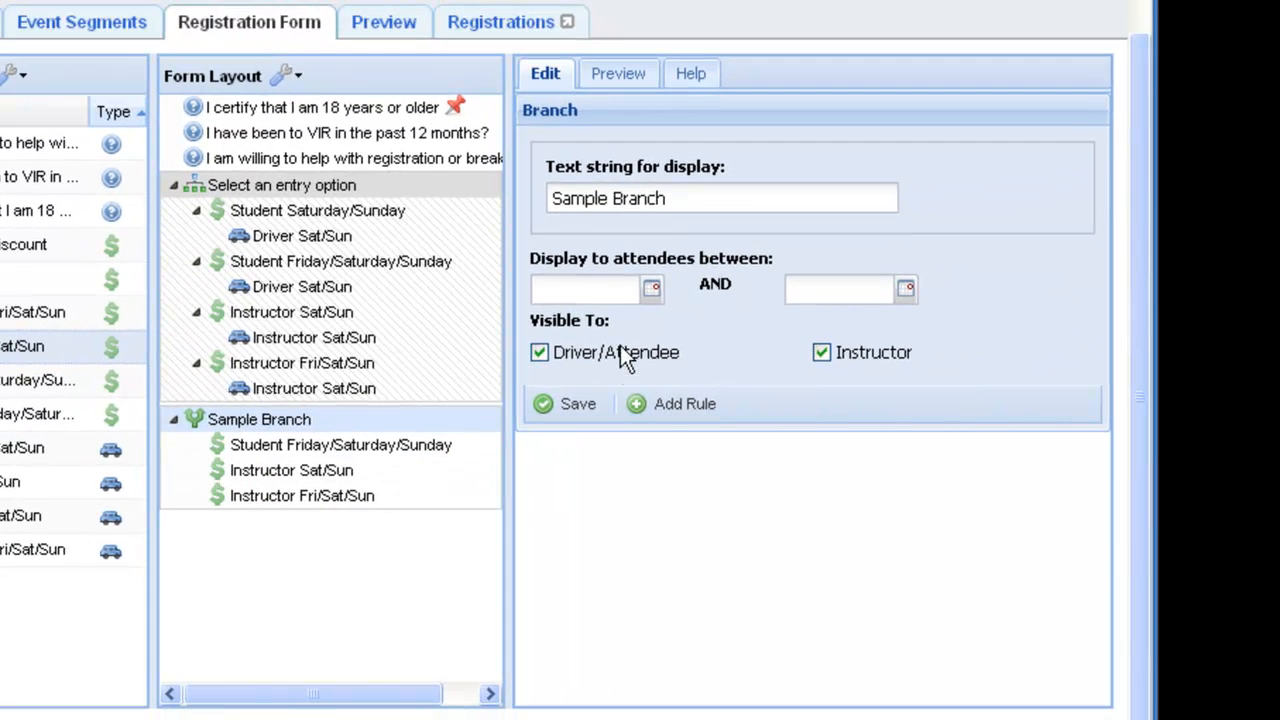
Step: Preview Sample Branch with its packages expanded and delete the branch from the form layout
click(641, 76)
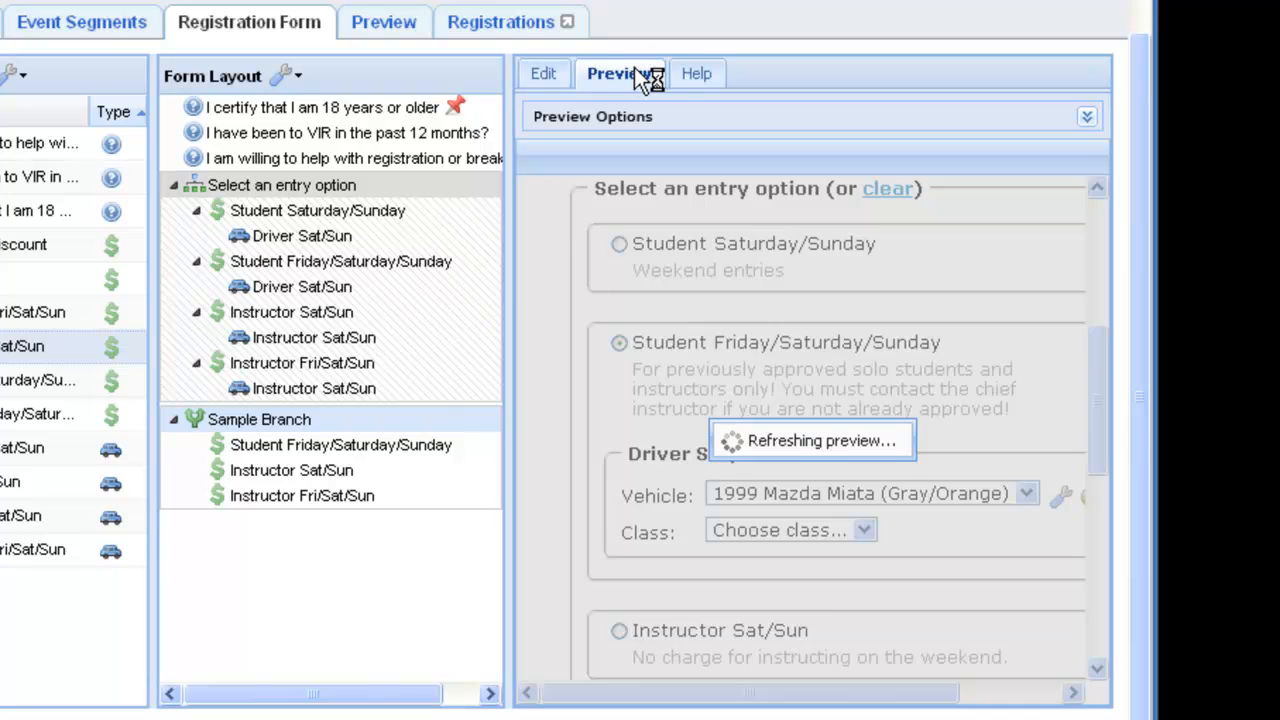
drag(1094, 238, 1094, 500)
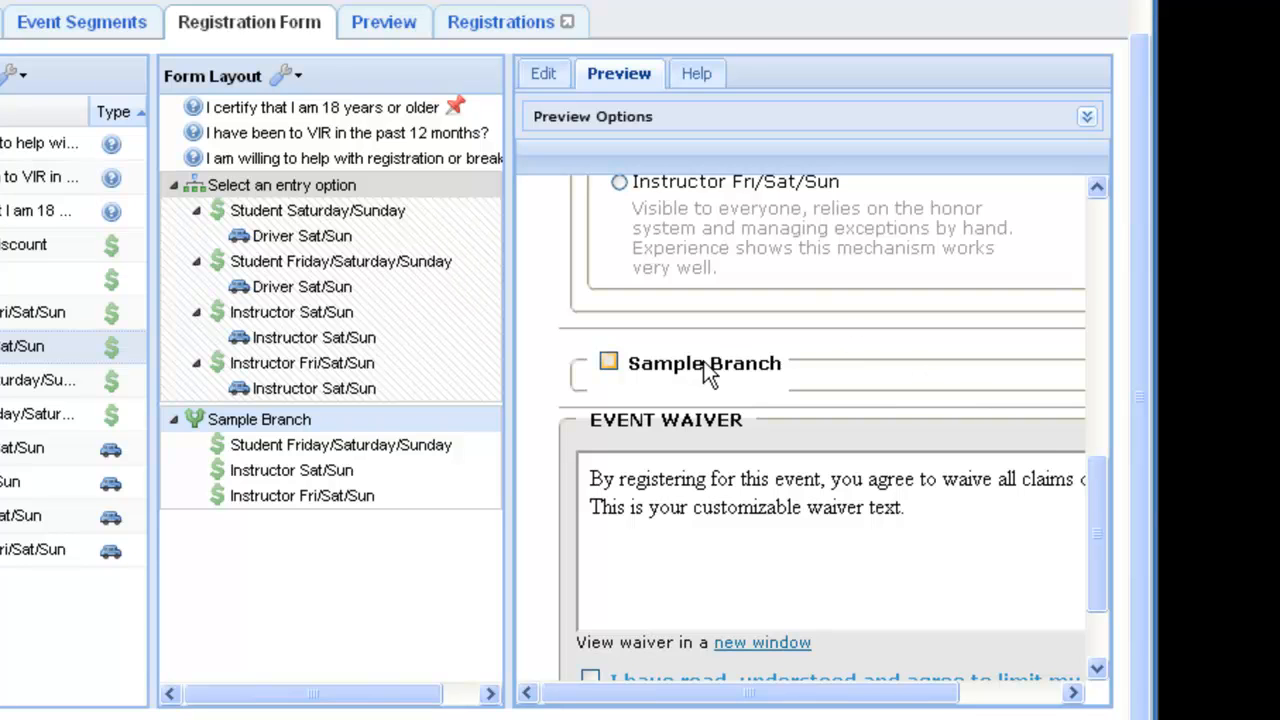
click(609, 362)
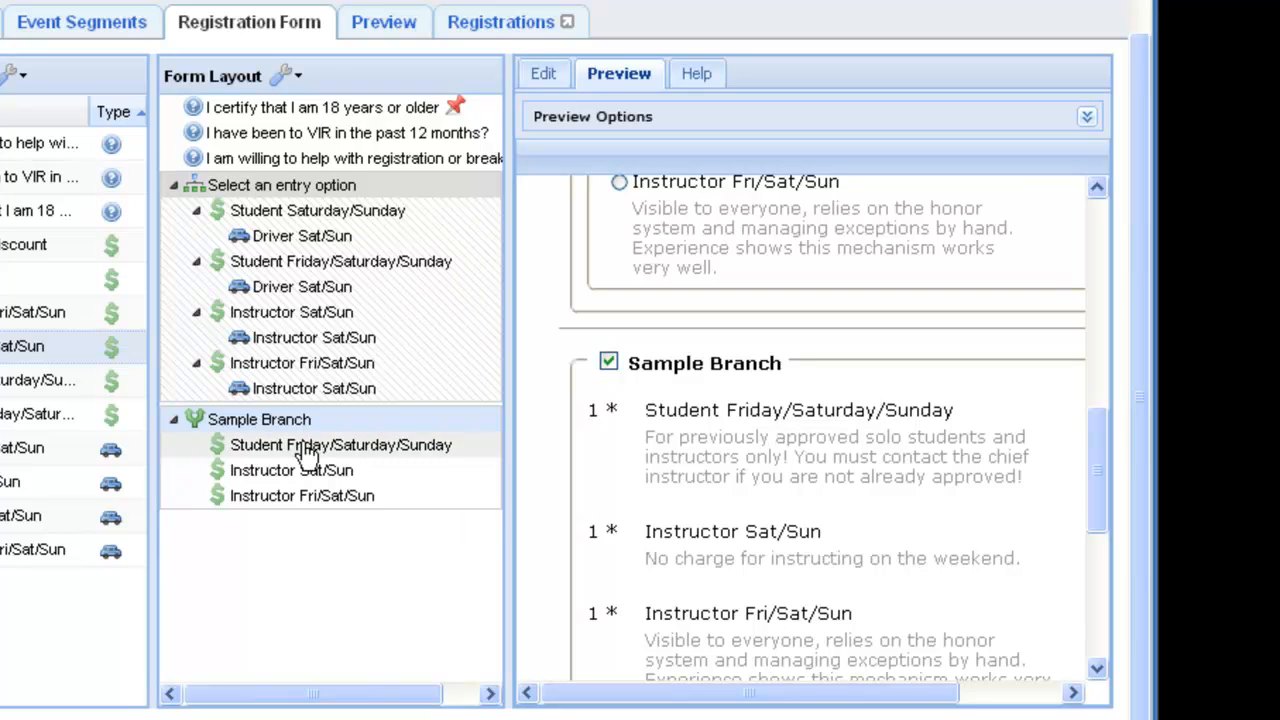
right_click(280, 420)
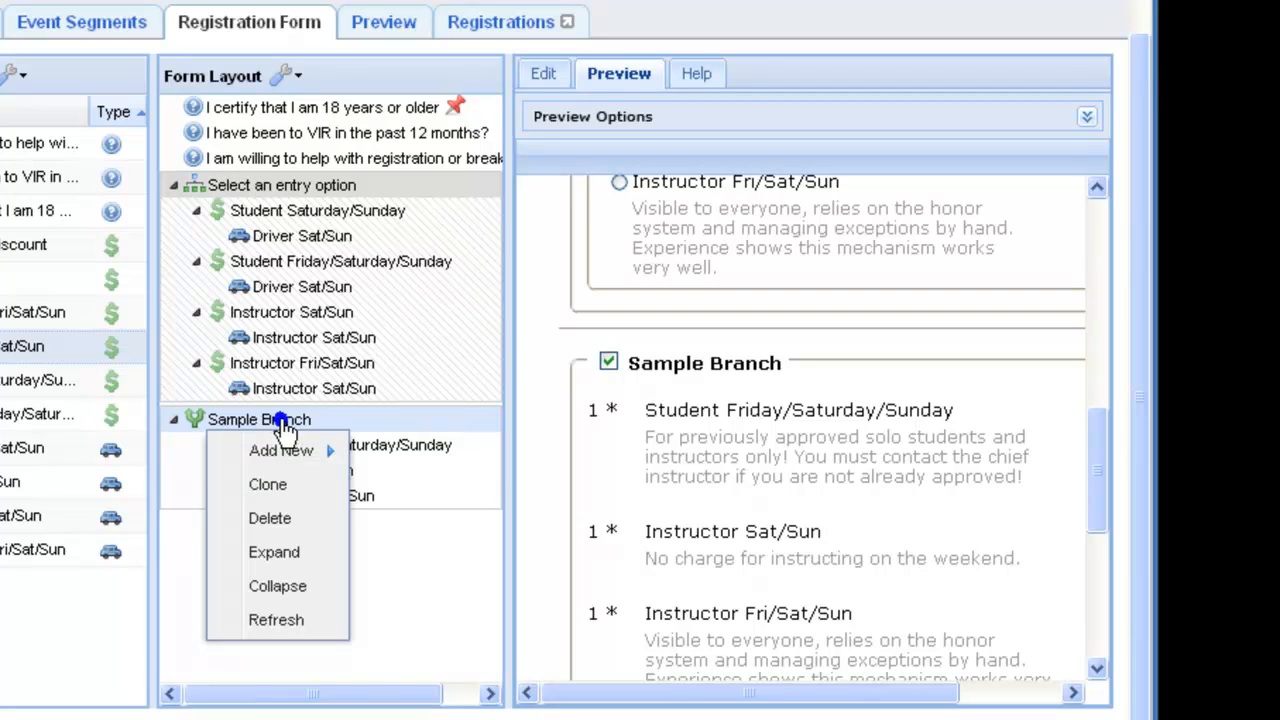
click(283, 518)
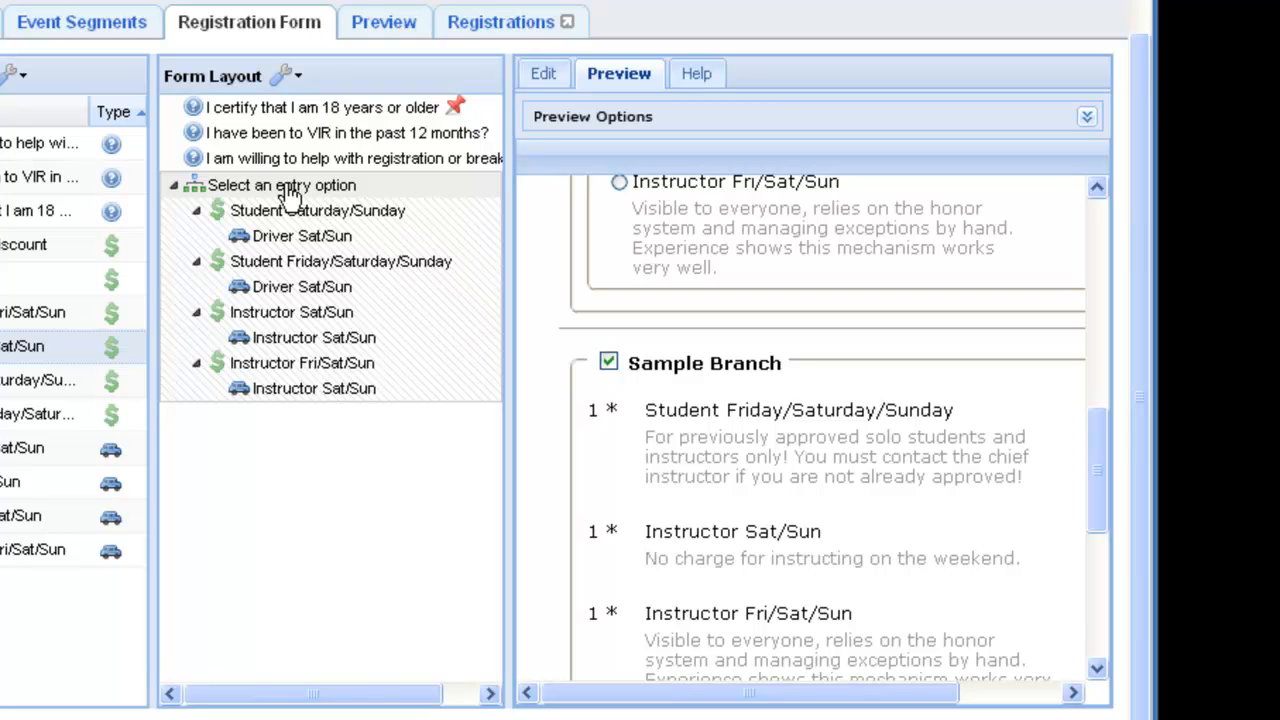
Step: Review the age certification question's validation rule, the Student Saturday/Sunday layout commands and the Select an entry option group settings
click(287, 108)
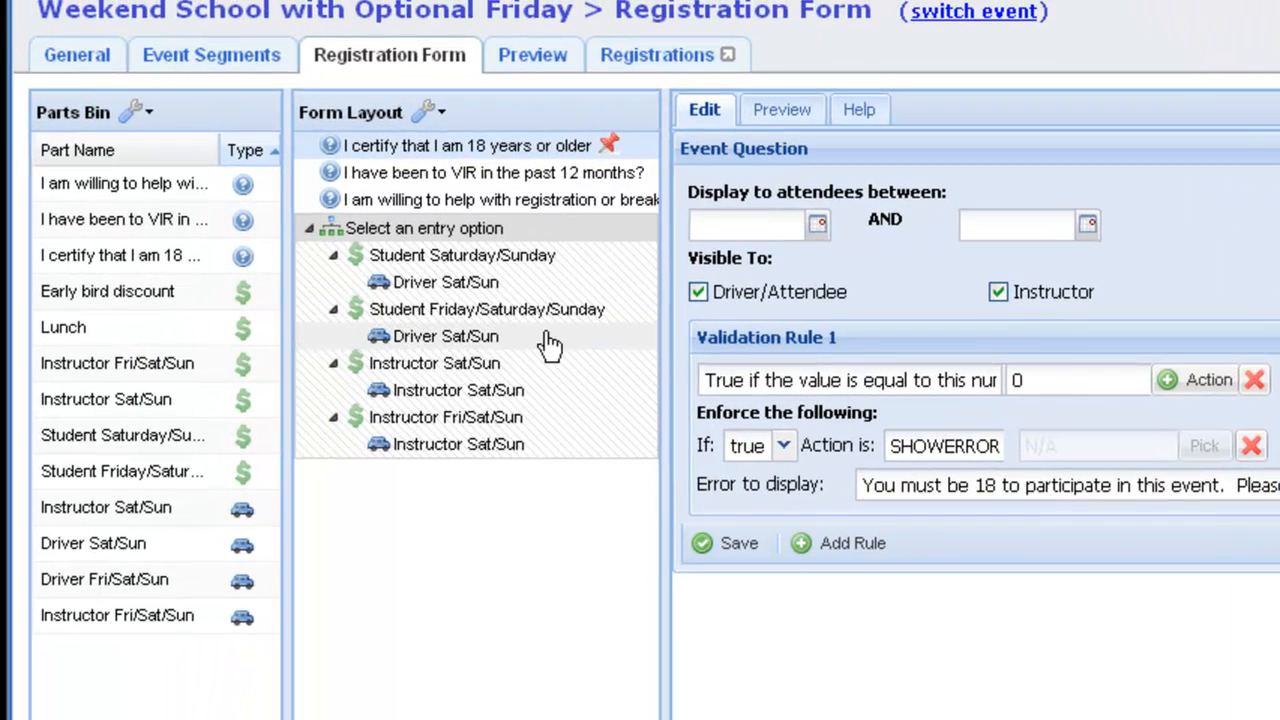
right_click(449, 259)
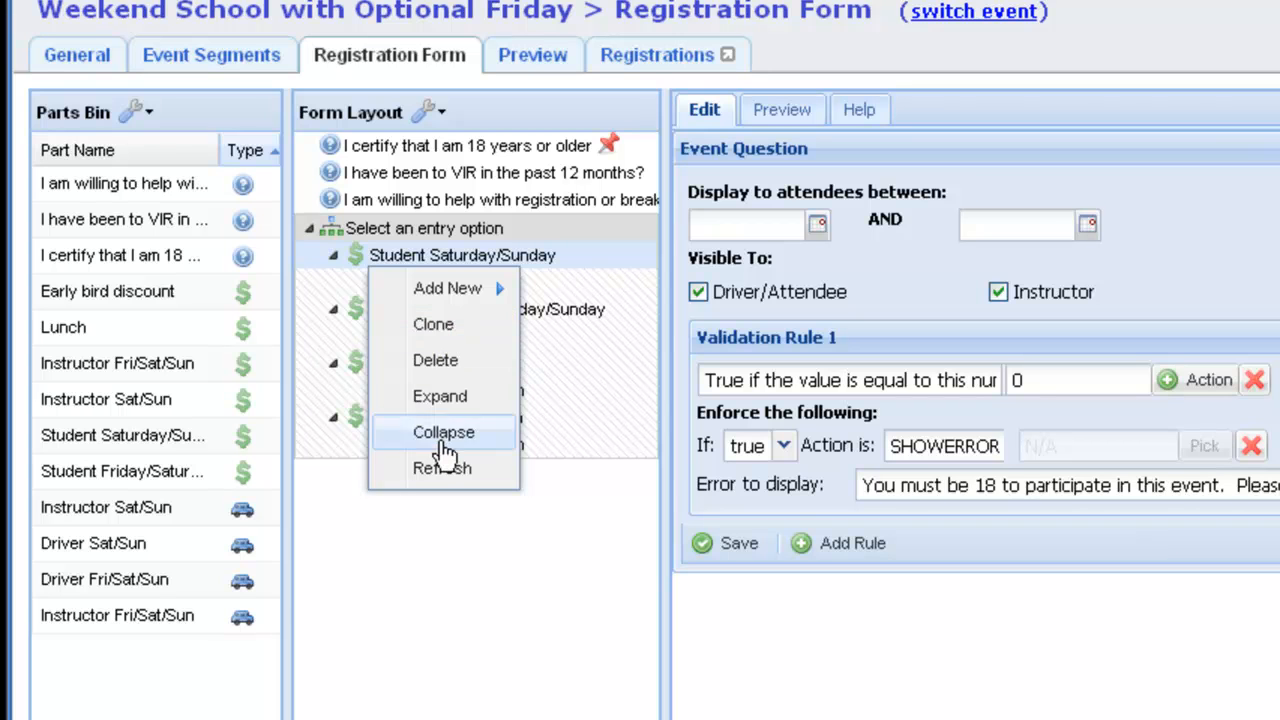
click(428, 232)
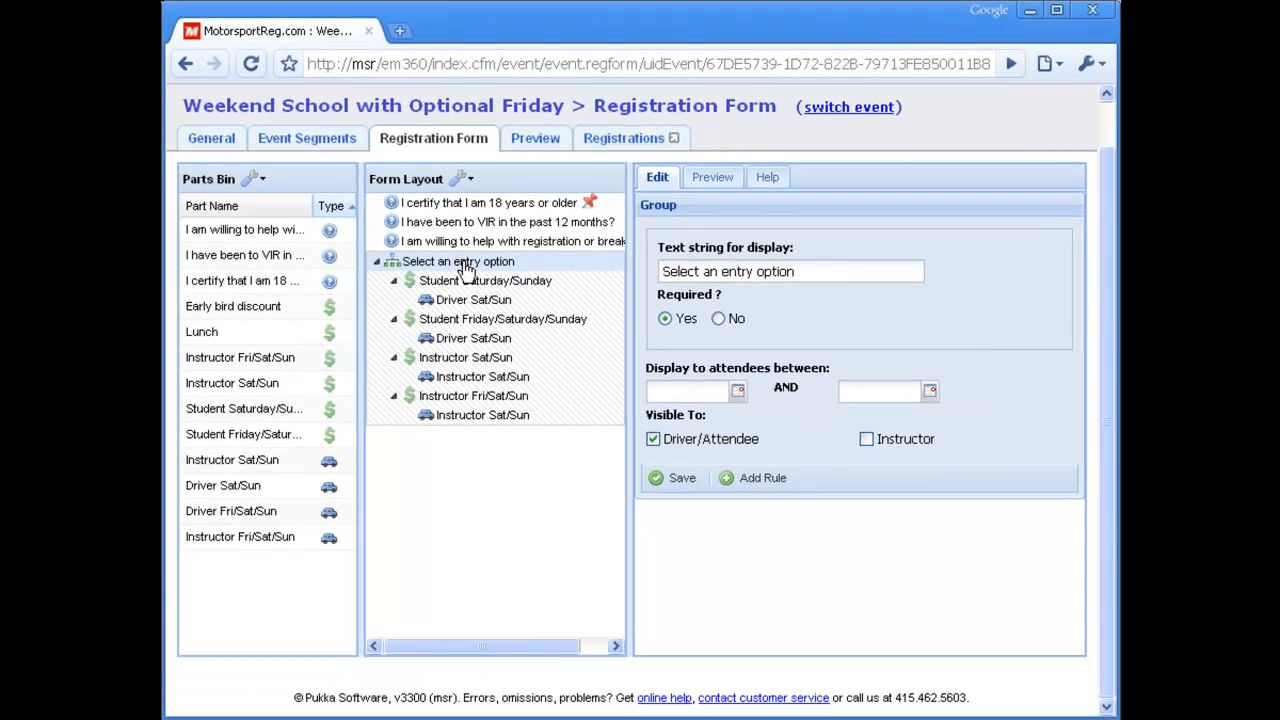
Step: Open the event's registration previews and view the Advertisement page as an attendee or instructor, highlighting its promotional text
click(537, 142)
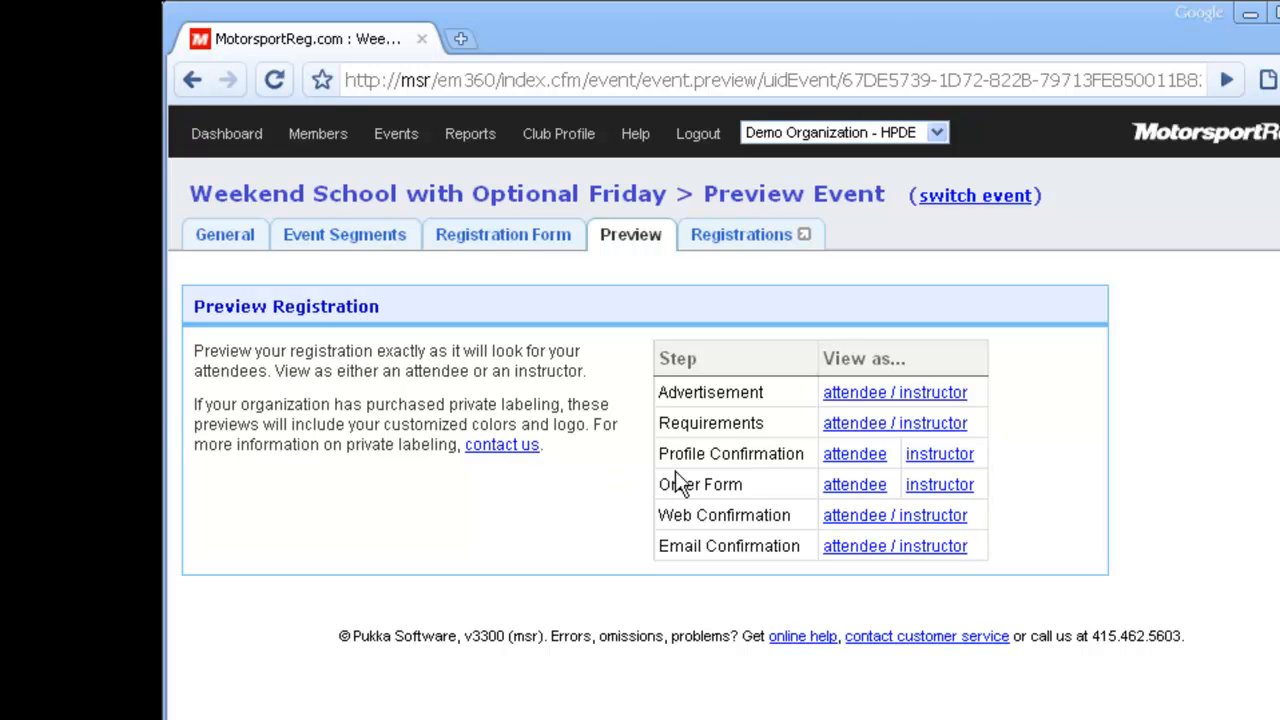
triple_click(838, 400)
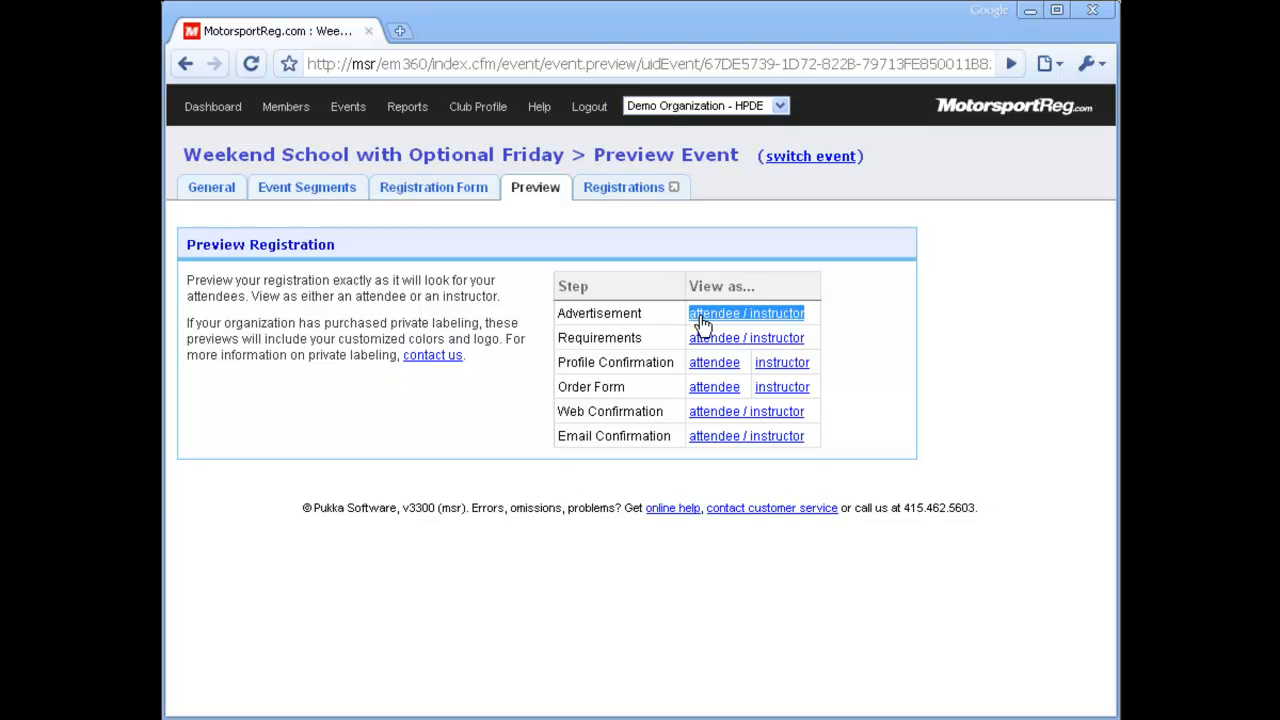
click(703, 322)
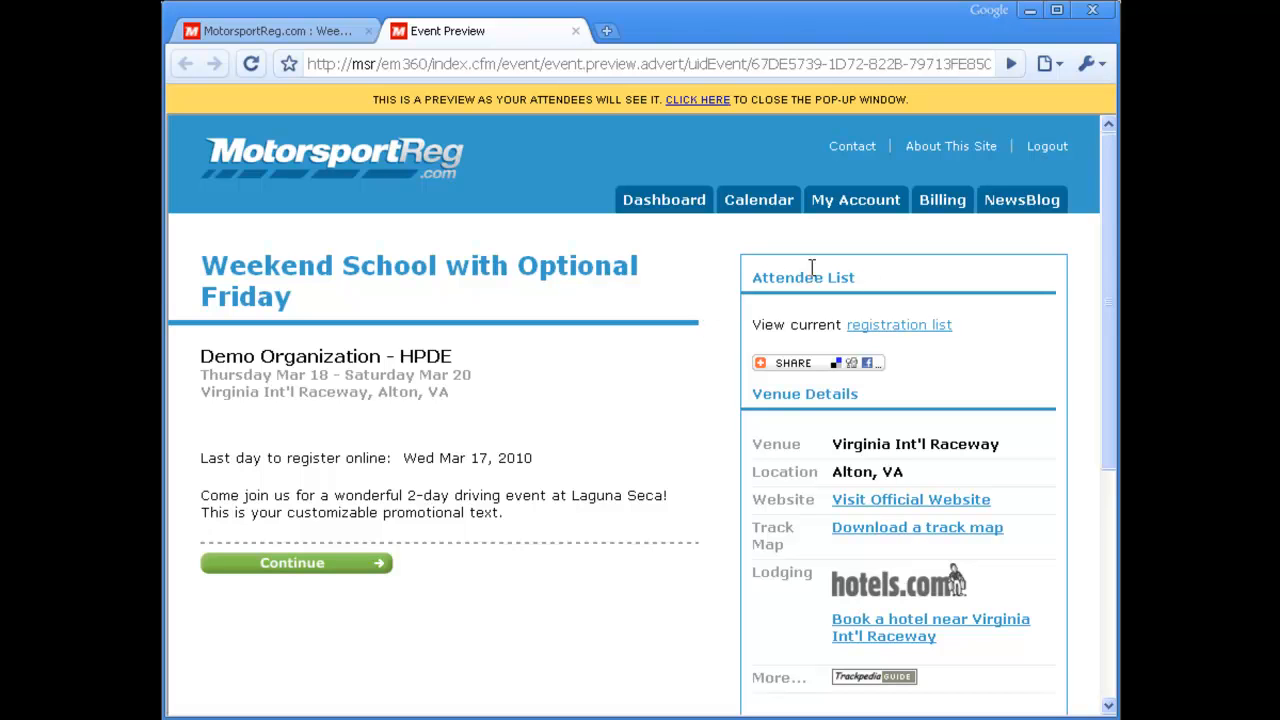
mouse_move(765, 362)
drag(536, 510, 187, 476)
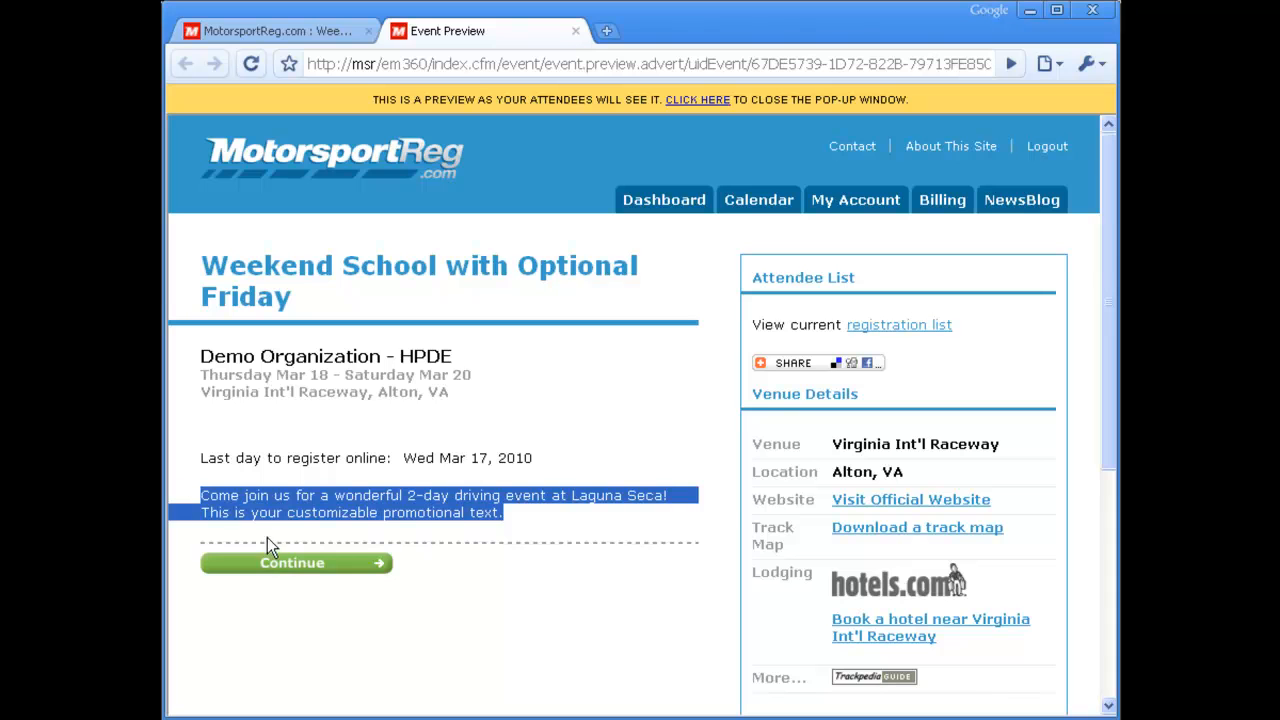
Step: Advance the attendee preview to the Event Requirements page, try to continue past it, and close the preview
click(308, 568)
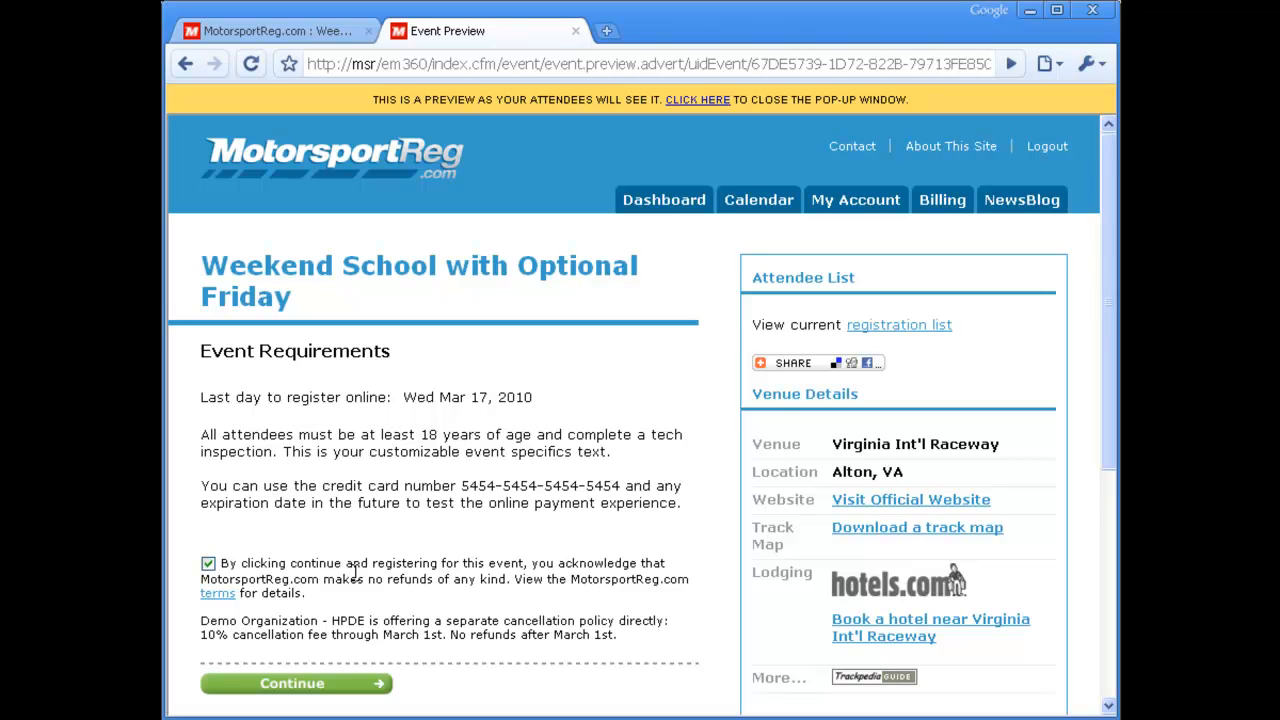
click(308, 685)
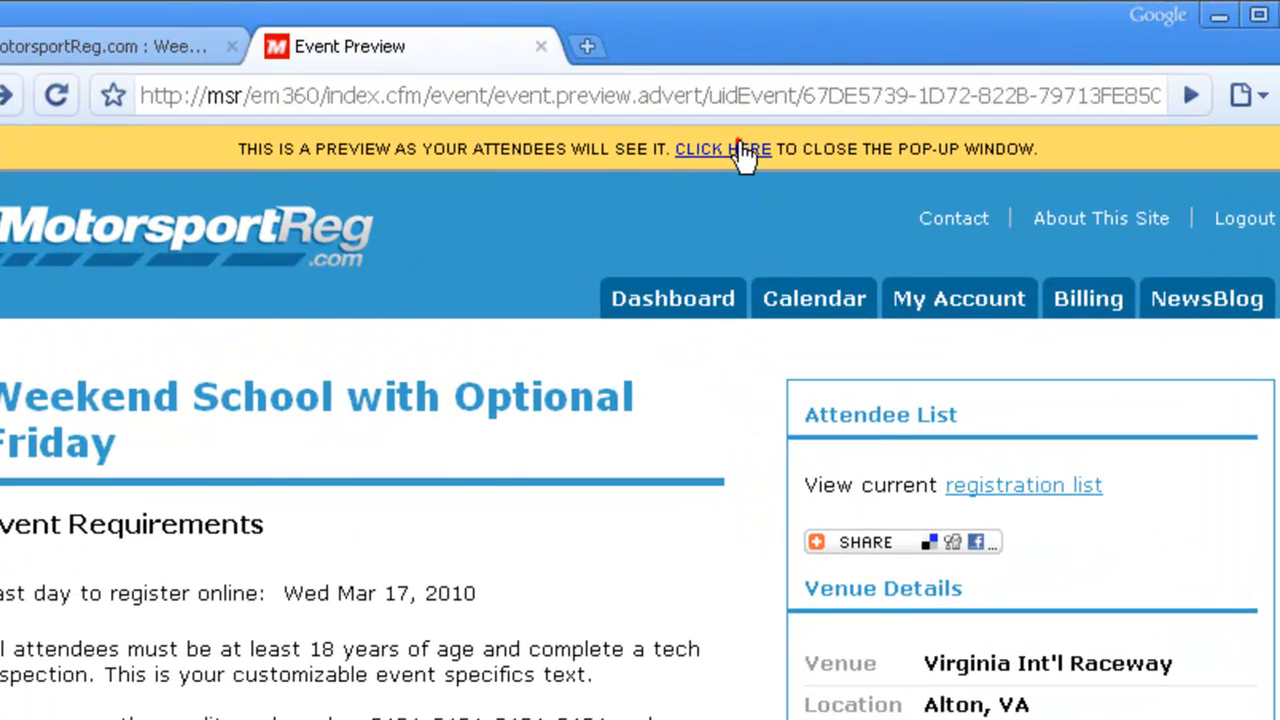
click(745, 150)
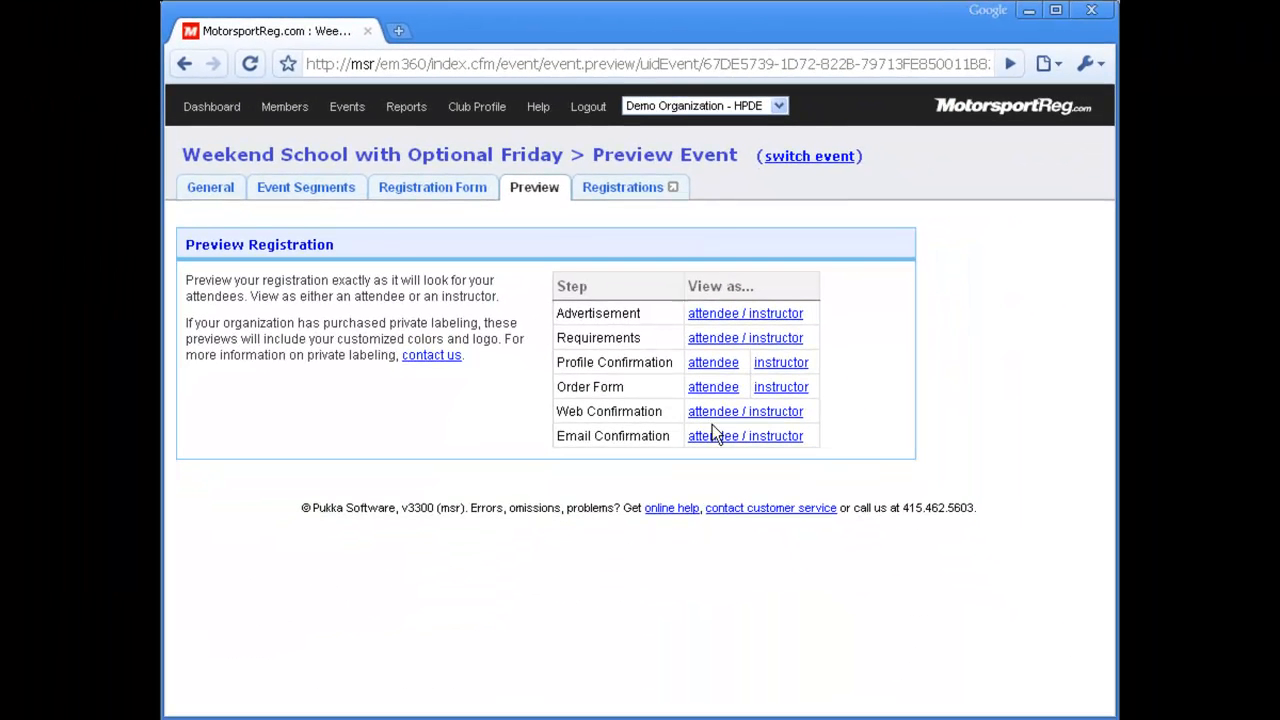
Step: Preview the Web Confirmation receipt, highlight the registered package and its description under Registration Details, and close the preview
click(742, 422)
click(742, 420)
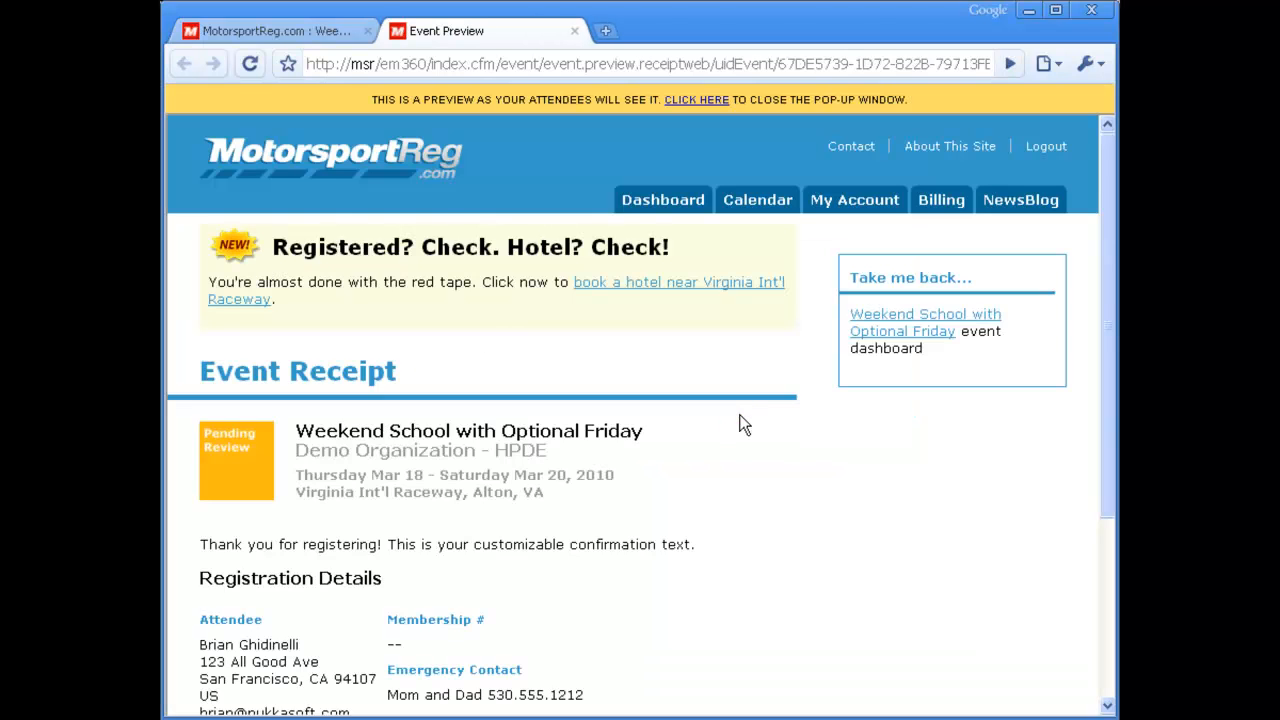
scroll(741, 425, down, 5)
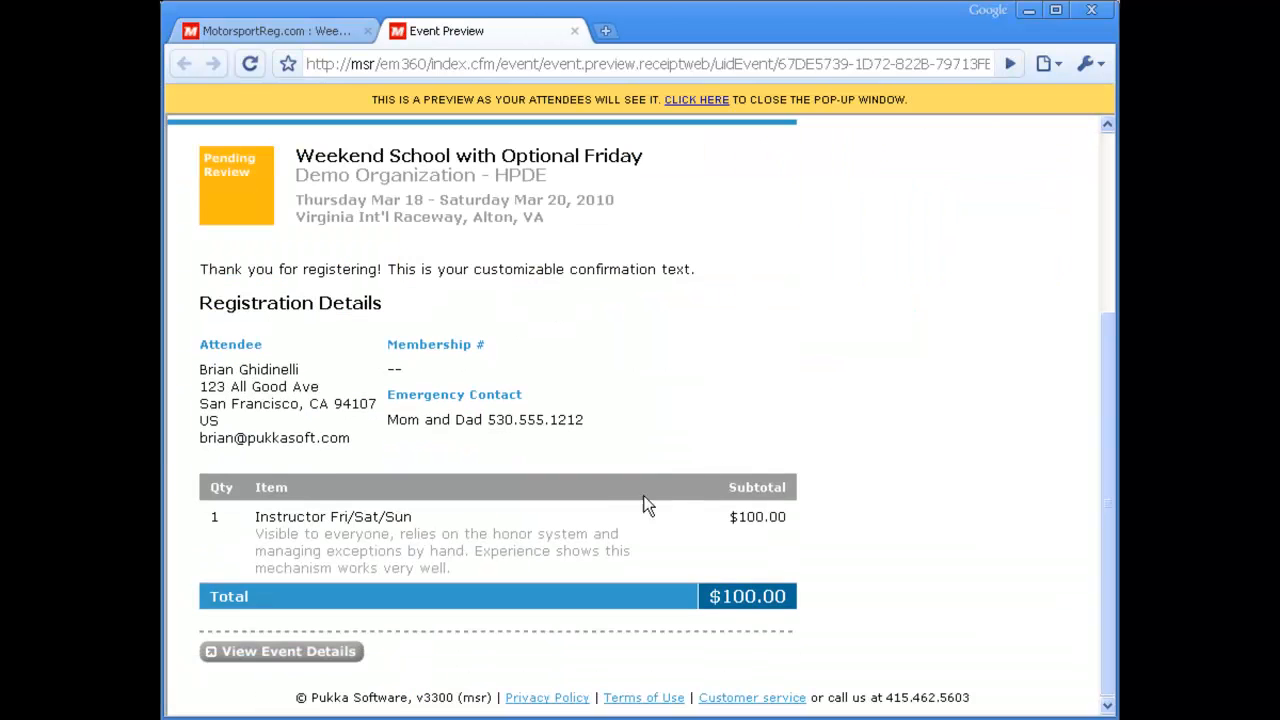
drag(477, 563, 247, 507)
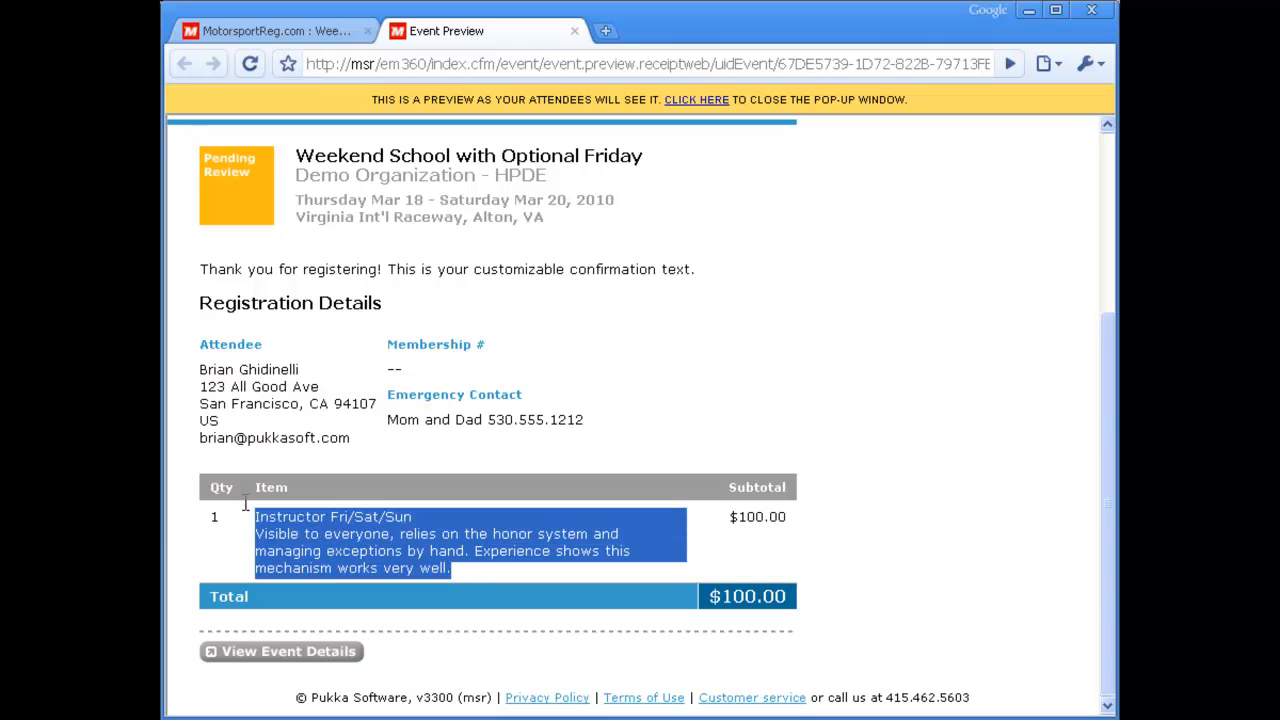
click(373, 517)
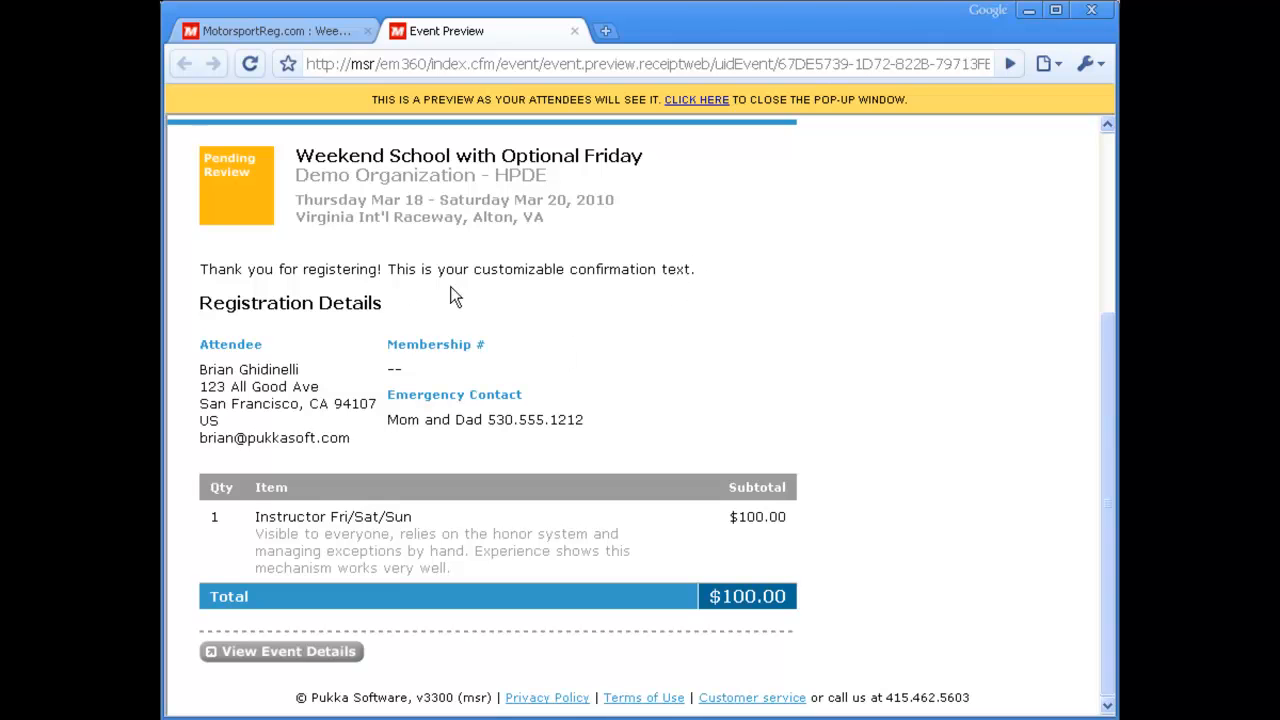
click(574, 32)
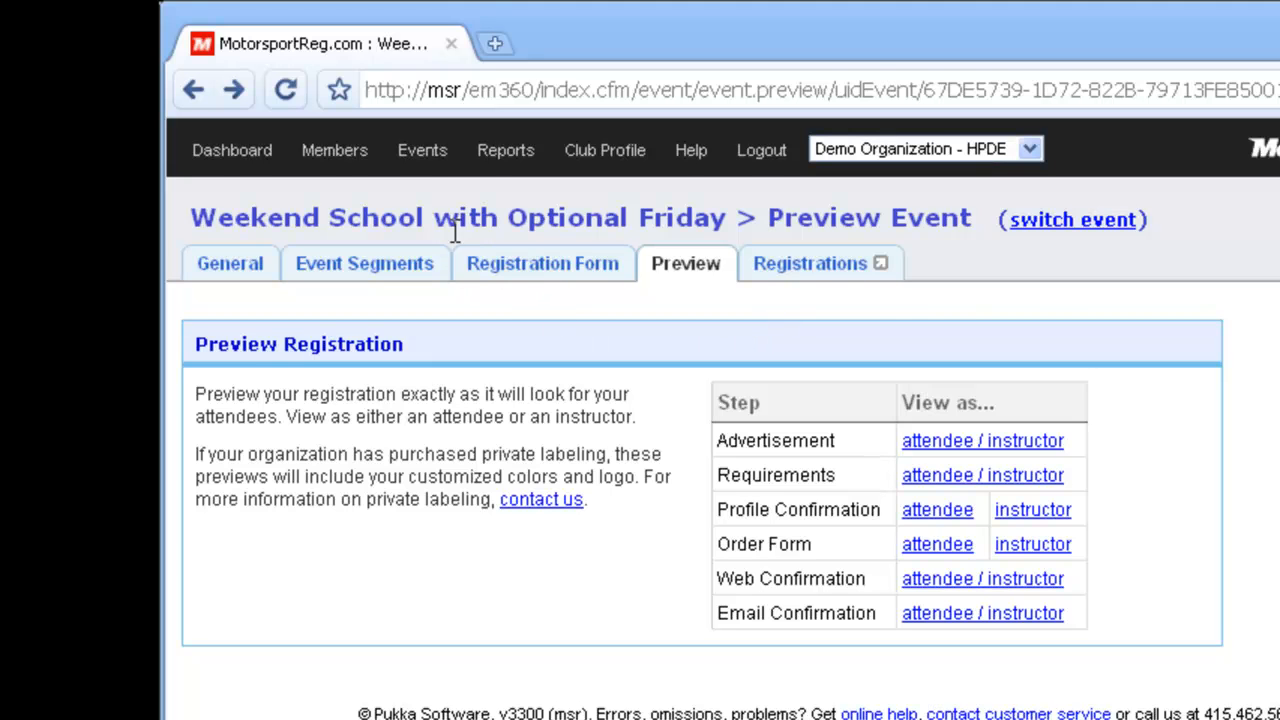
Step: Start a new event as a clone of Weekend School with Optional Friday - Mar 2010 and proceed to its cloning details
click(420, 168)
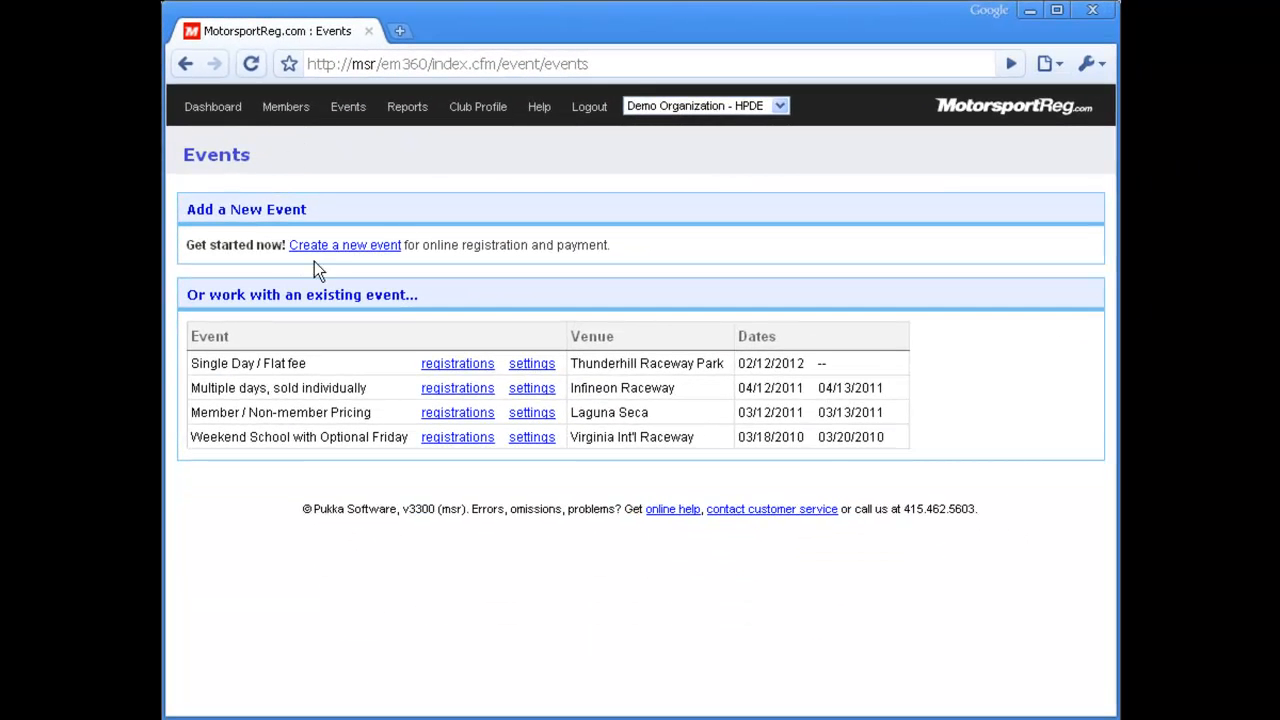
click(330, 250)
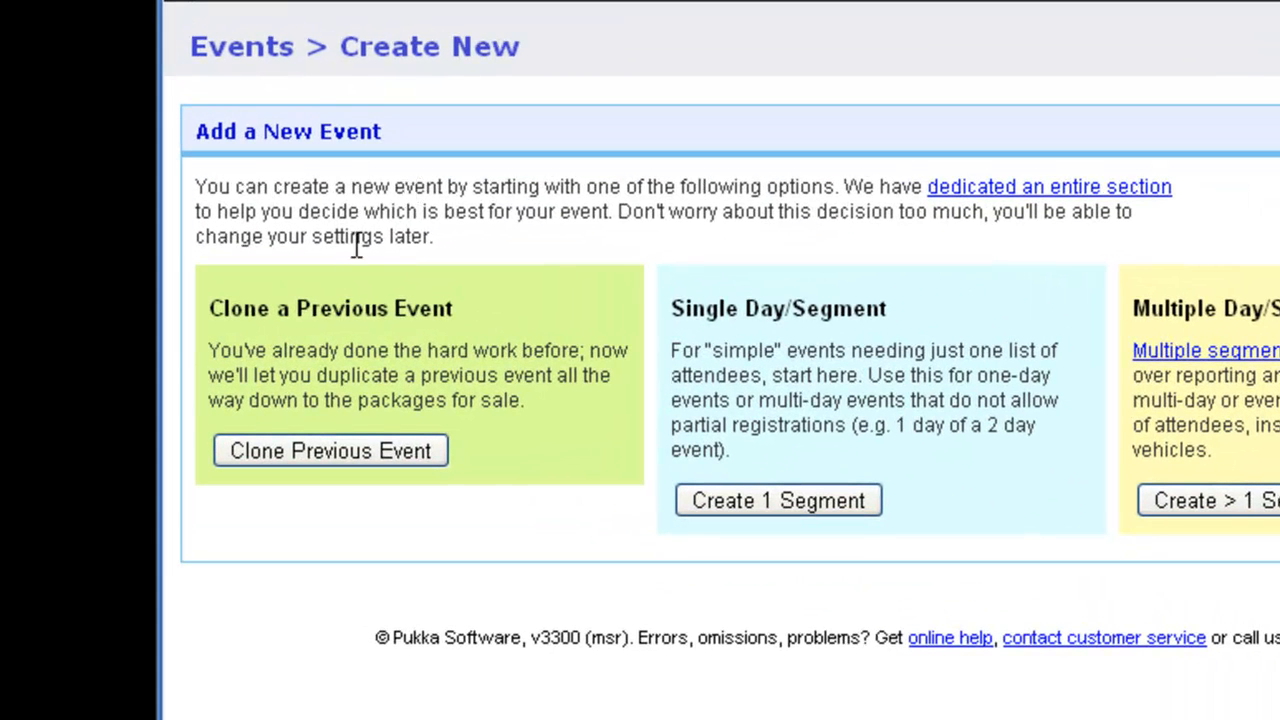
click(328, 448)
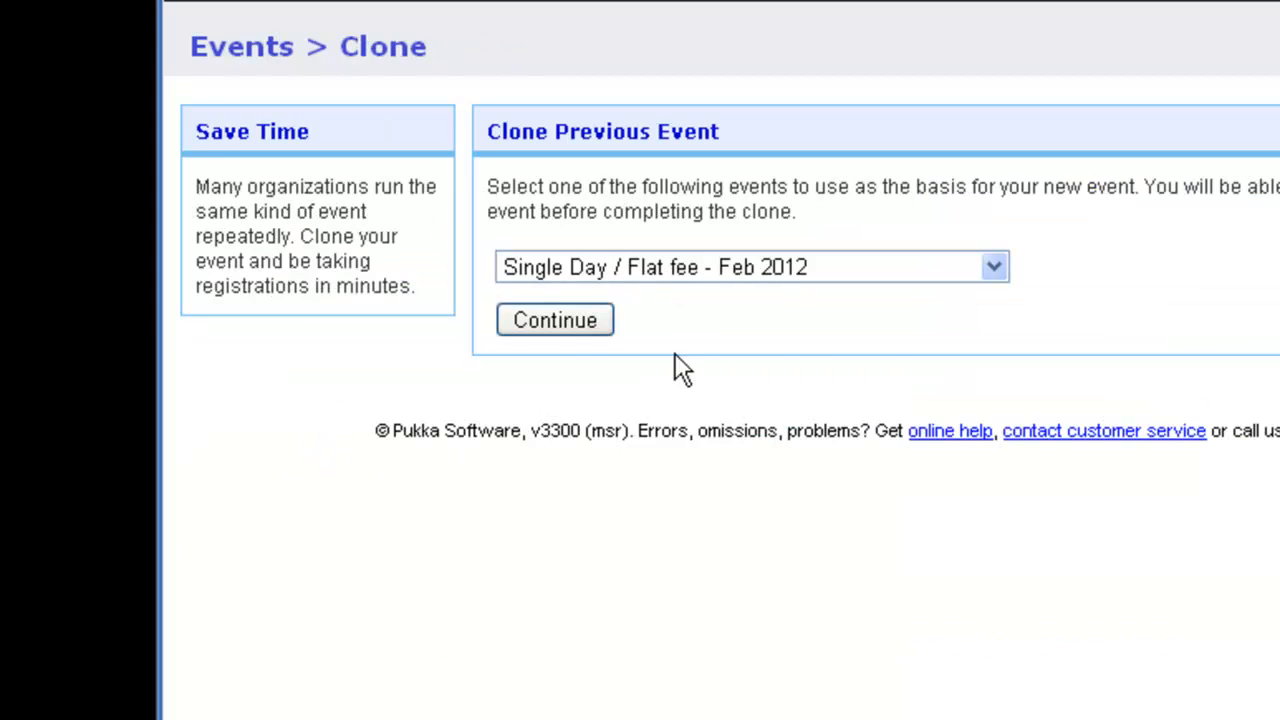
click(742, 273)
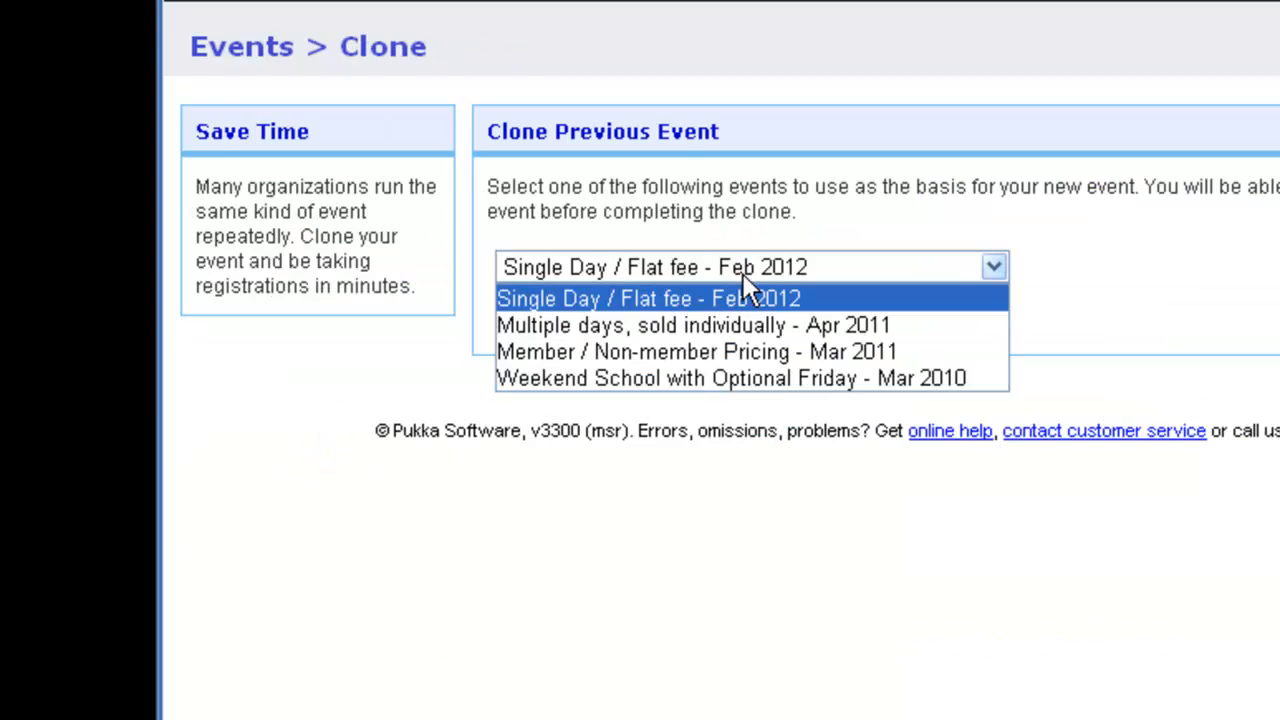
click(707, 378)
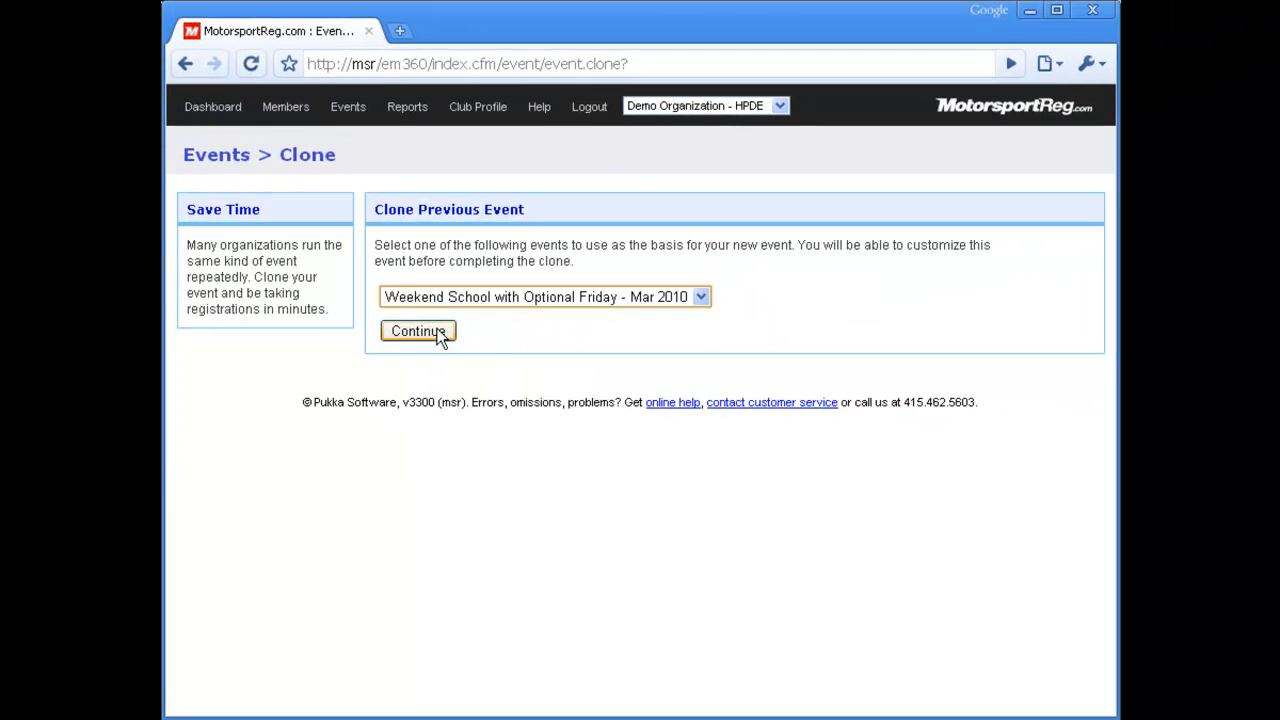
click(418, 331)
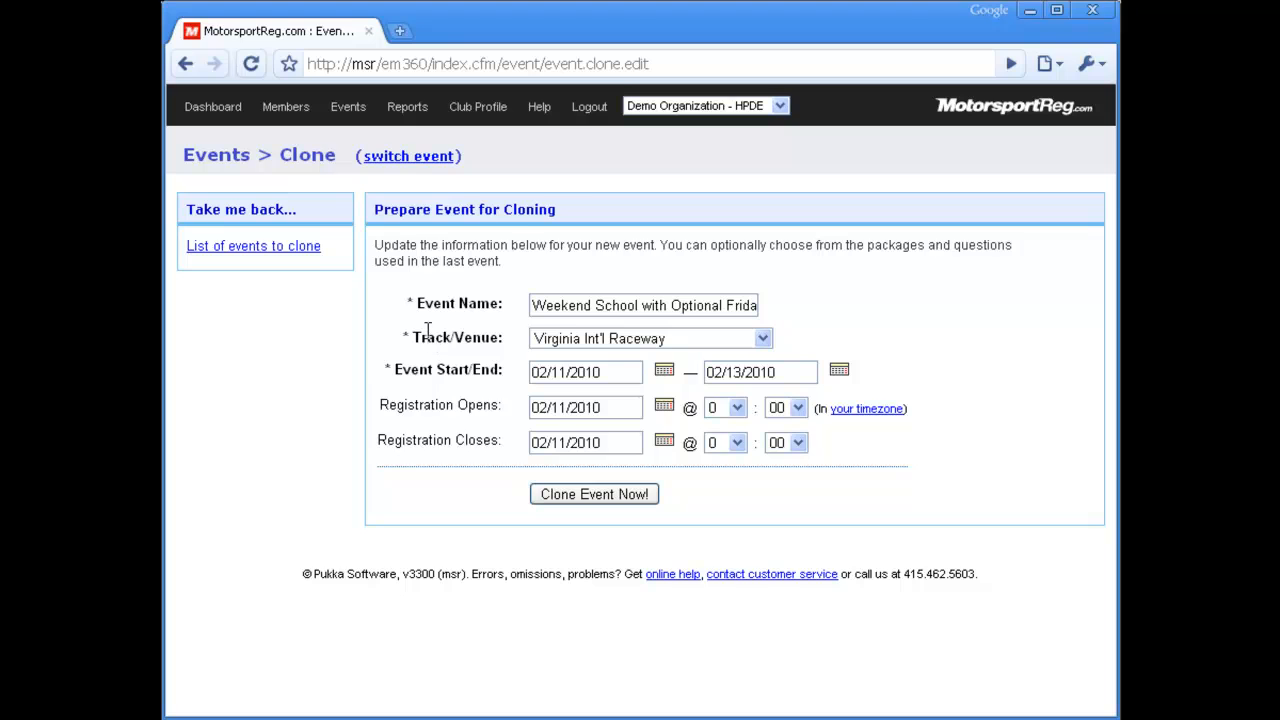